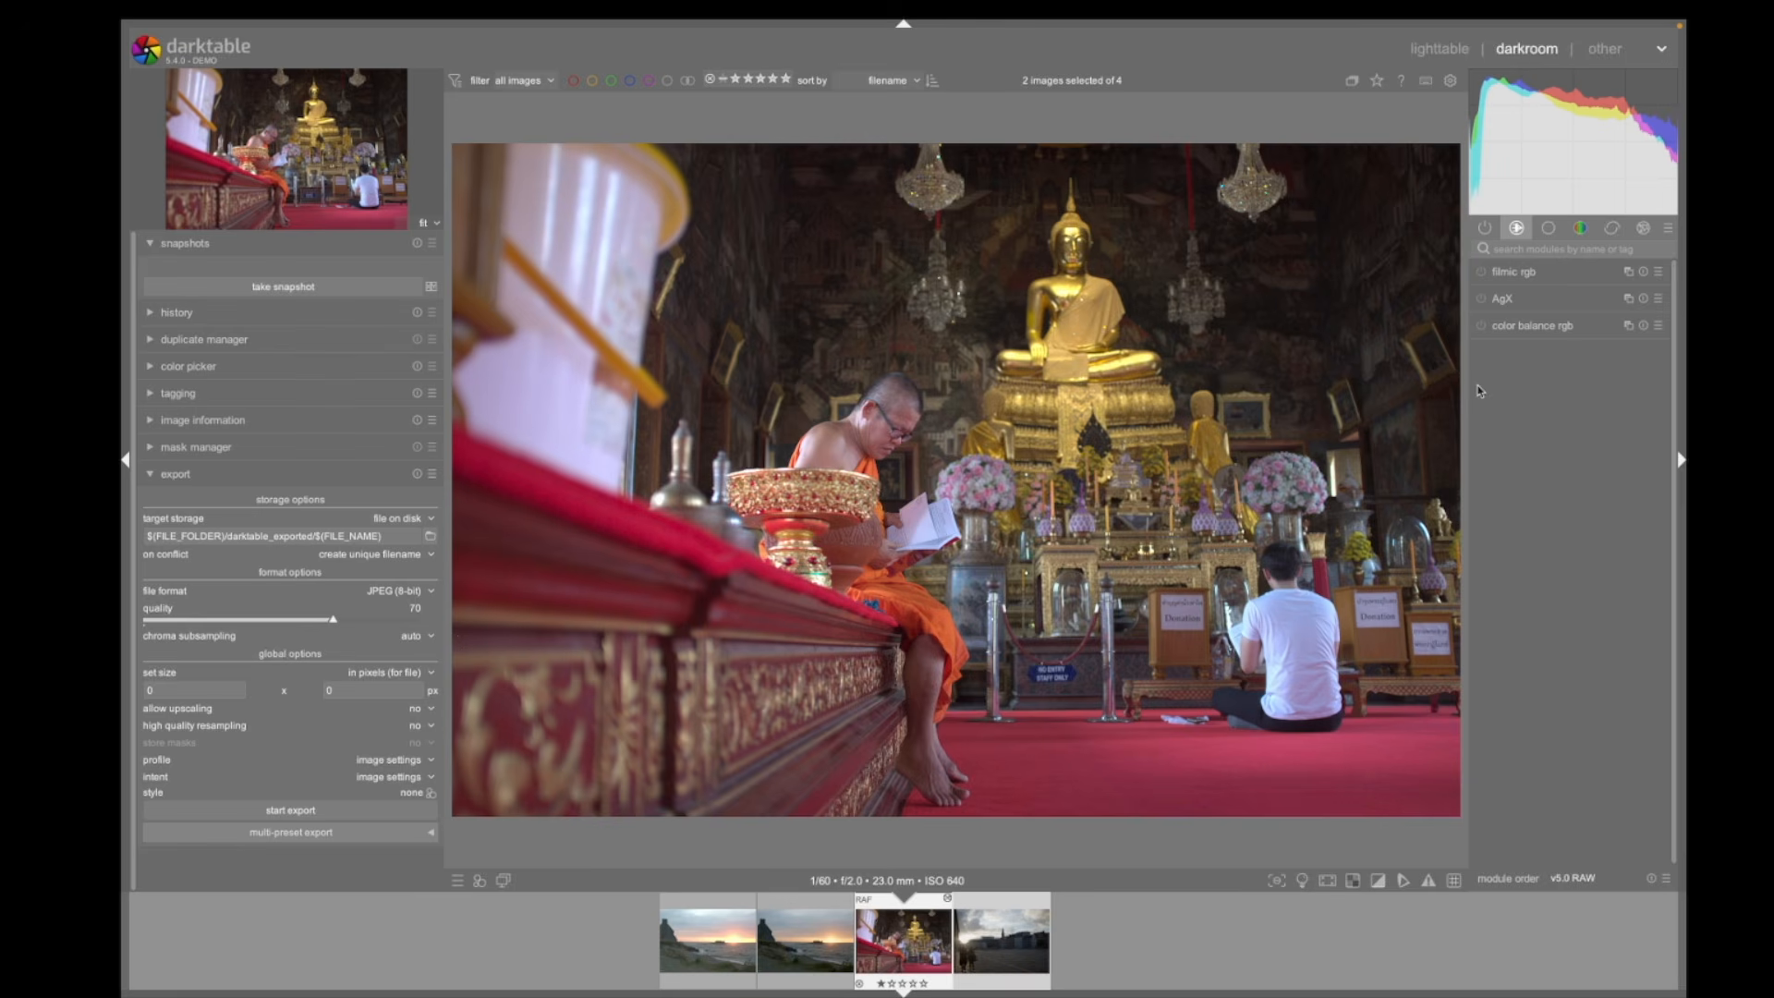
Enable filmic rgb and color balance rgb, and set the global saturation in color balance rgb to +43.40%
click(1481, 272)
click(1482, 325)
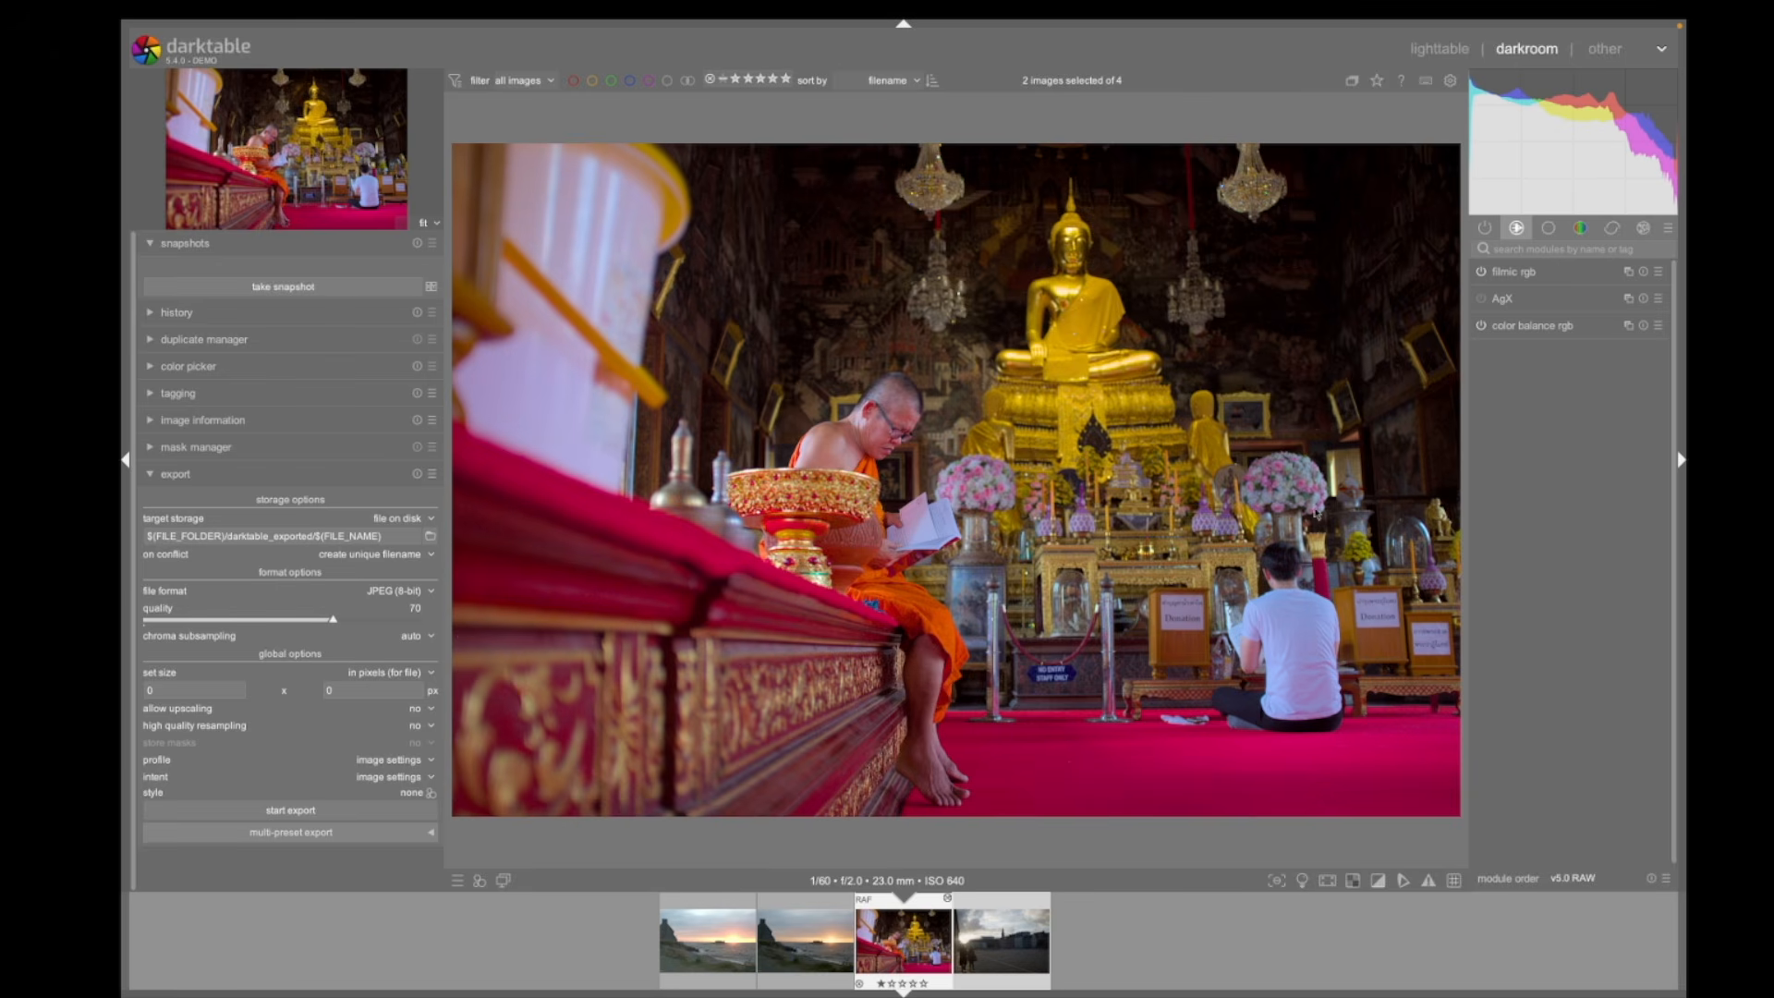
click(1546, 327)
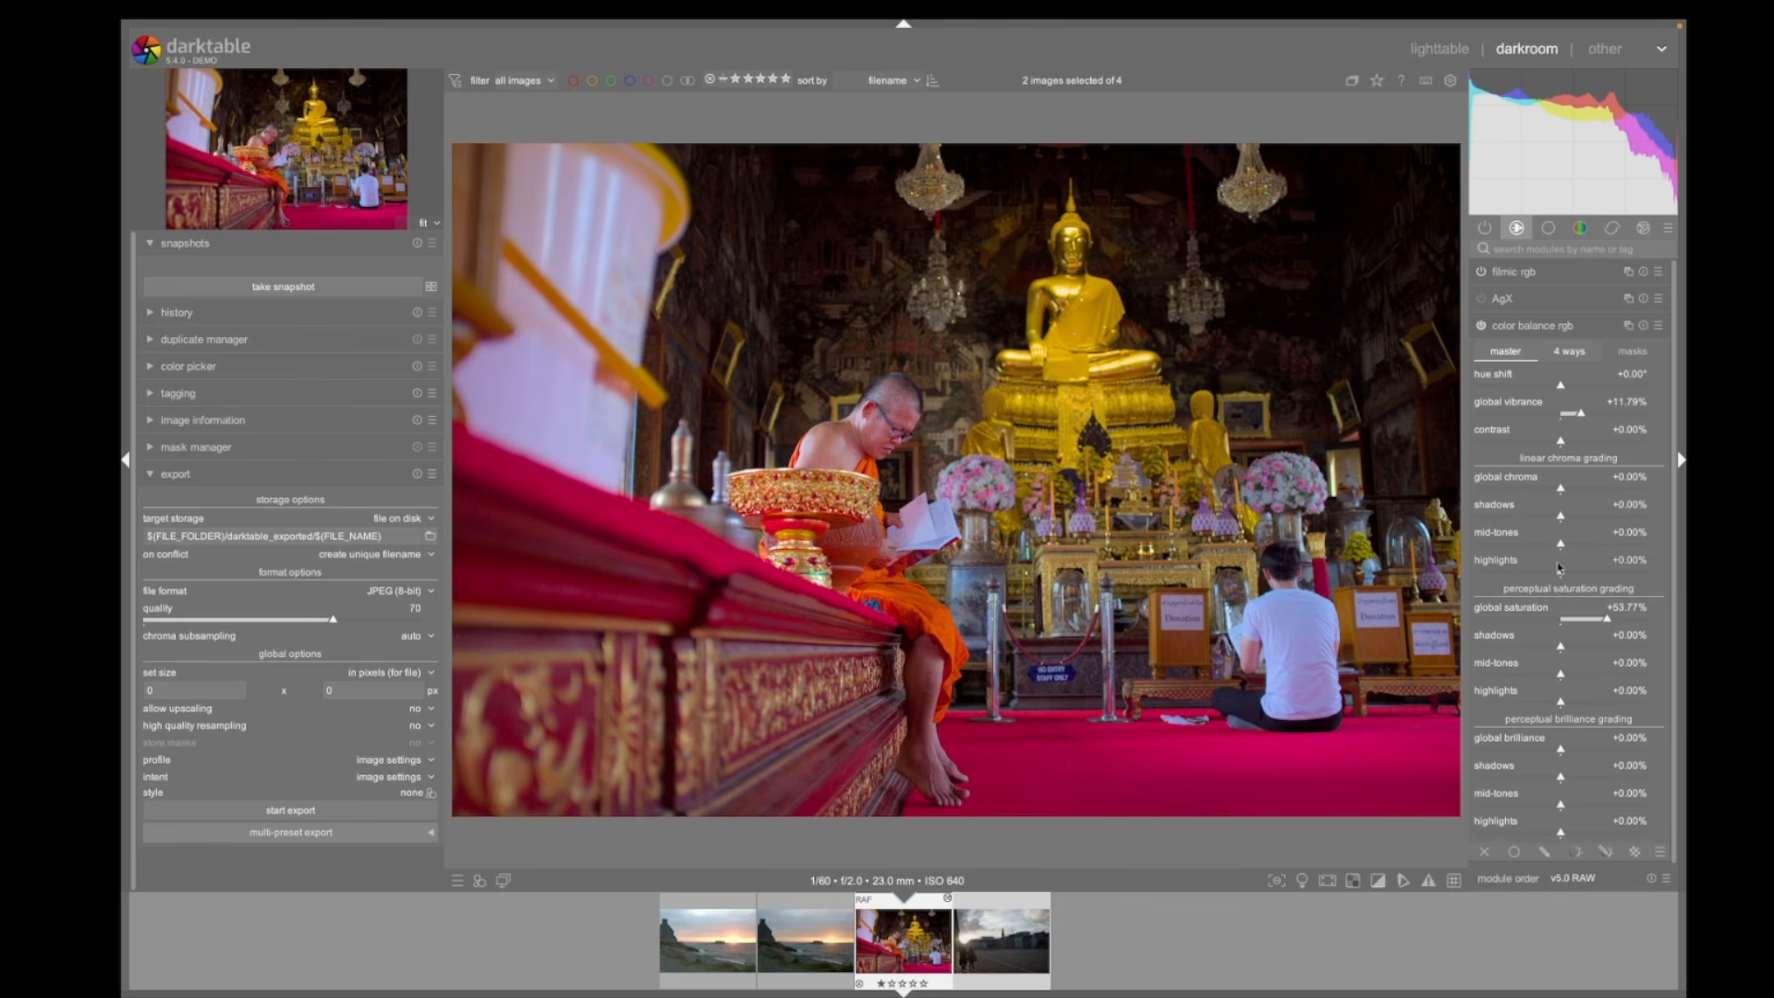
click(1617, 621)
drag(1617, 621, 1630, 623)
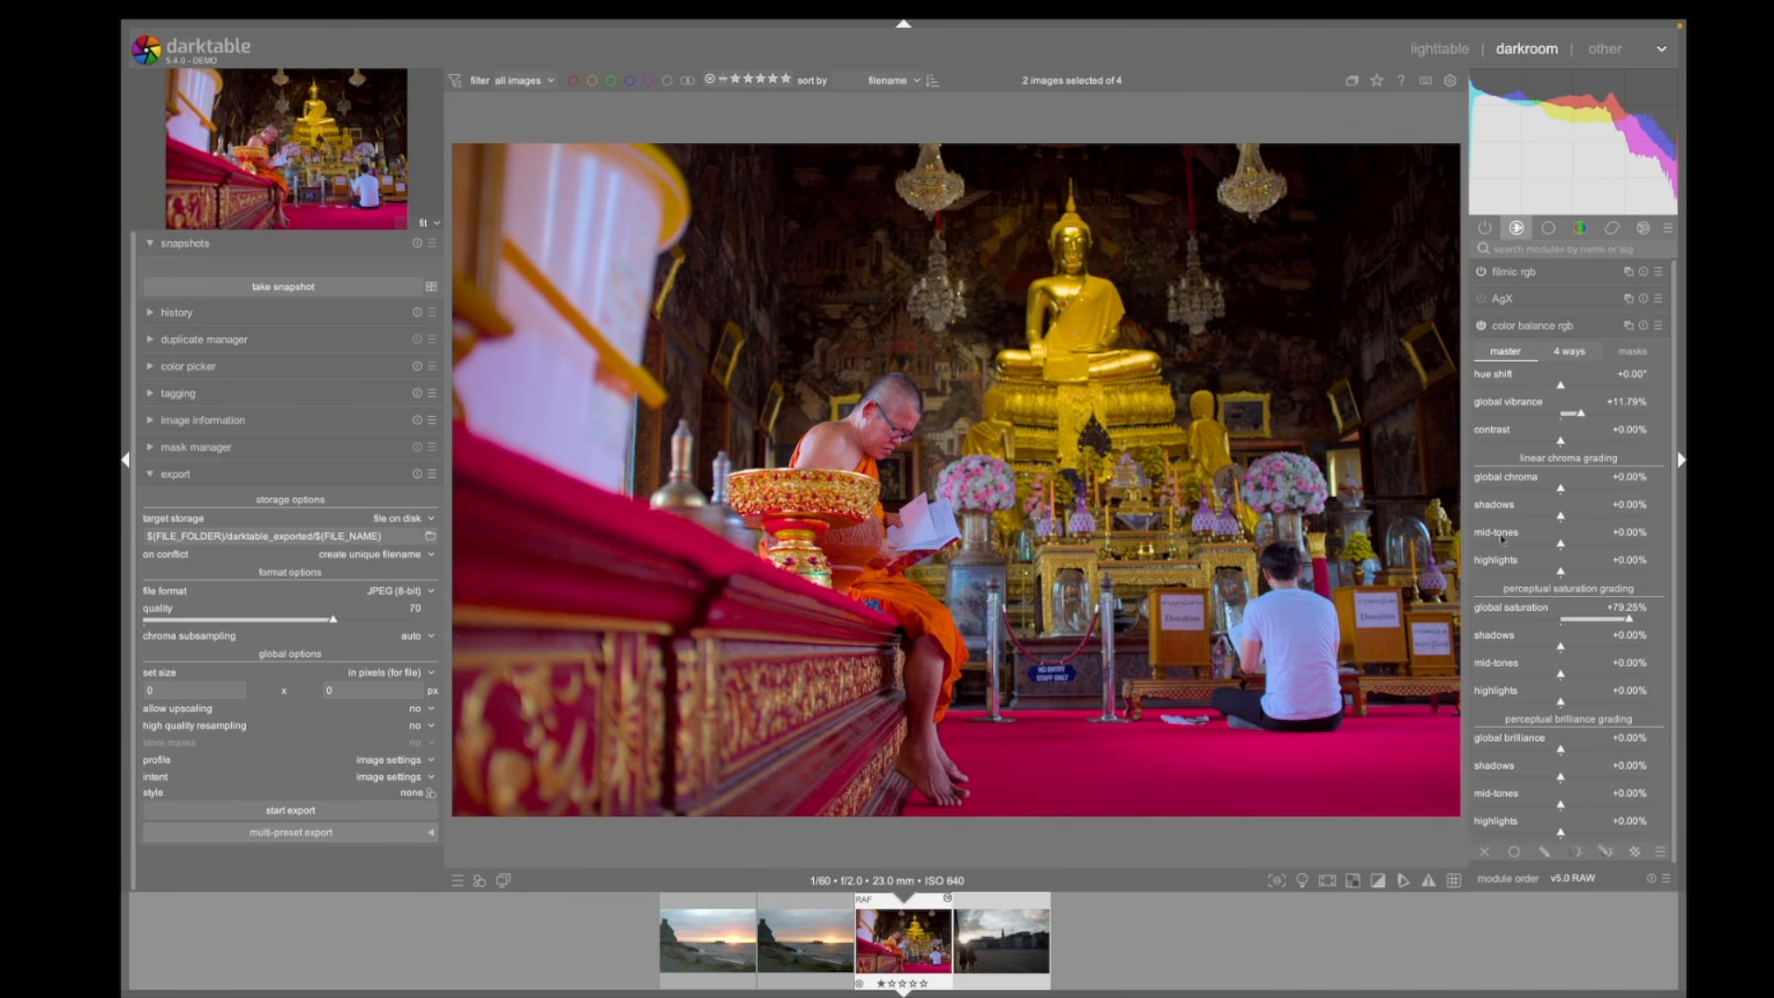
drag(1630, 619, 1609, 619)
drag(1609, 619, 1600, 619)
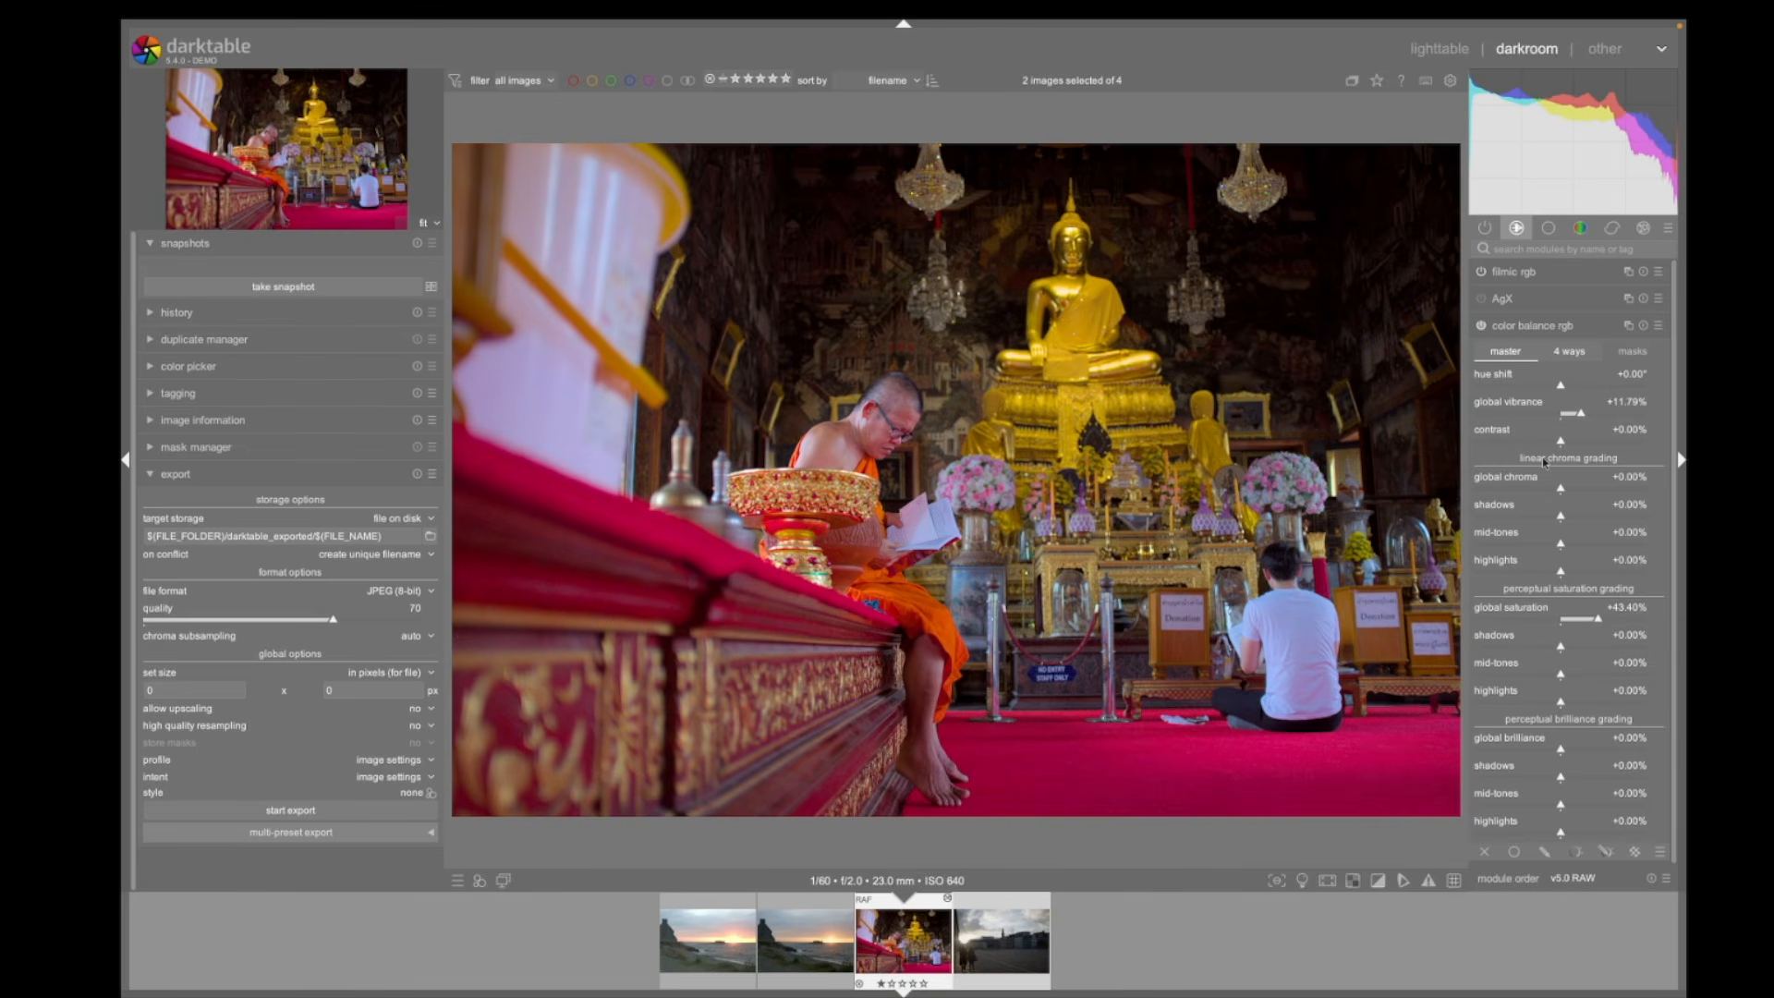
Take a snapshot of the current edit, and replace filmic rgb and color balance rgb with AgX as the only active module
click(311, 286)
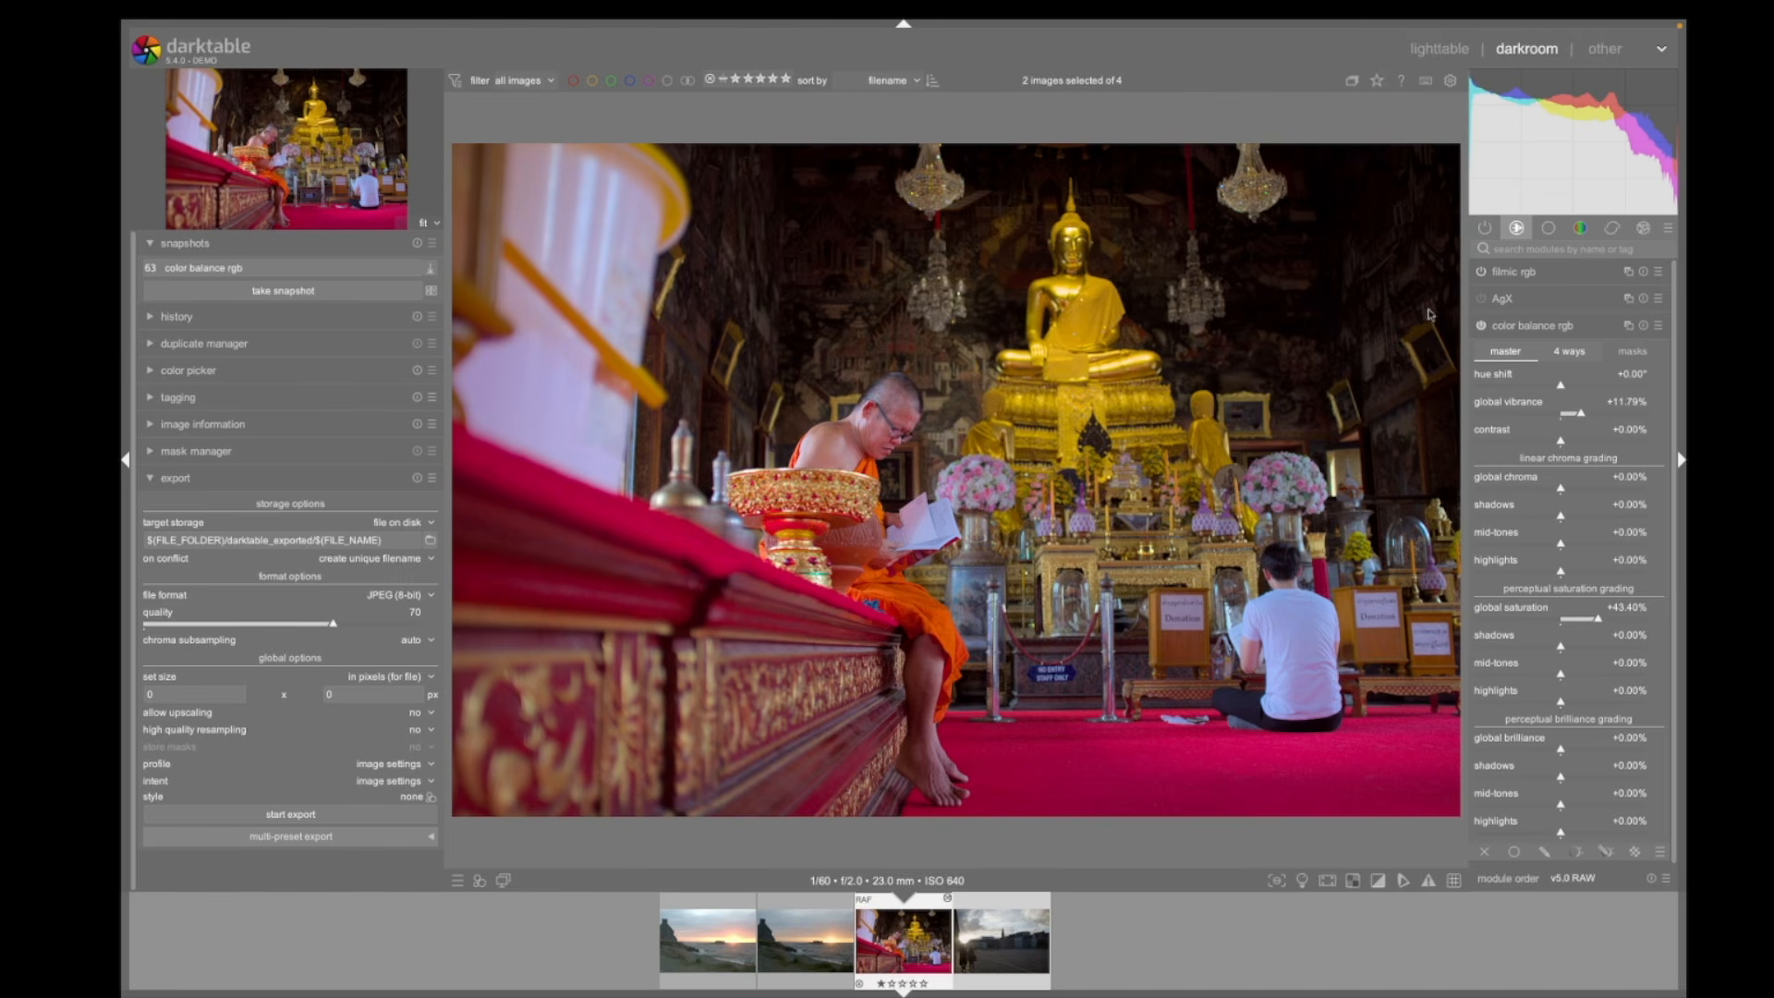
click(1481, 326)
click(1482, 272)
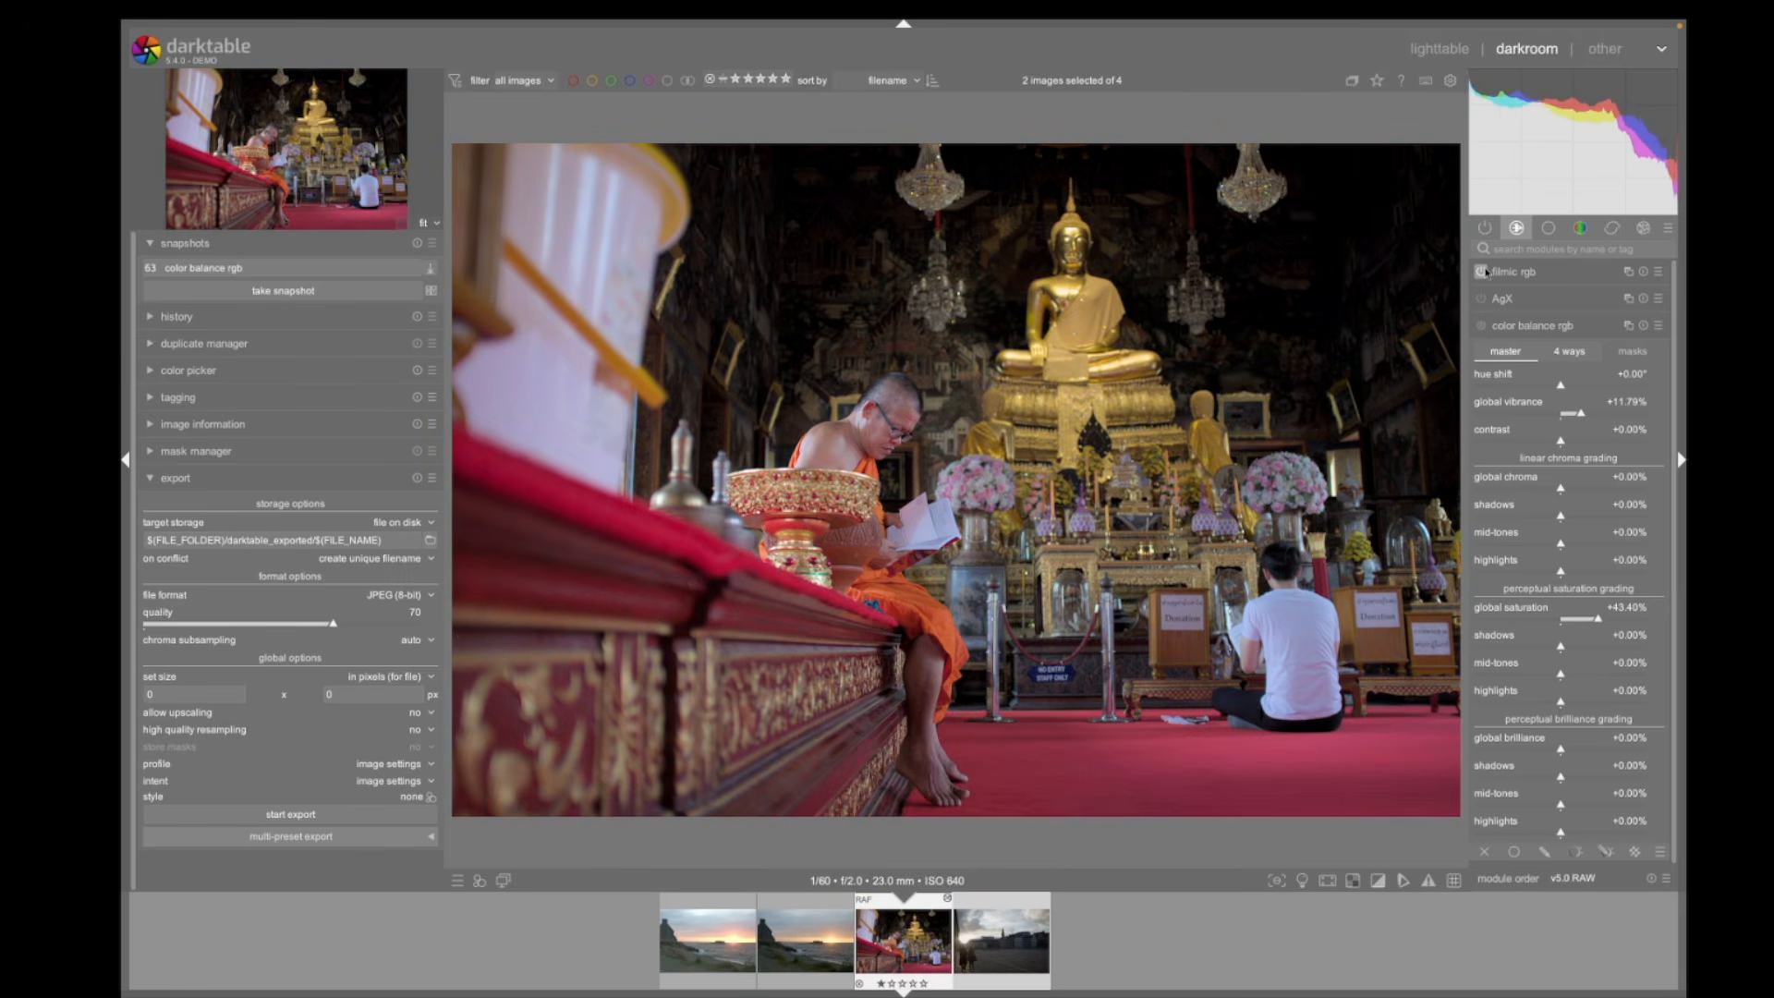
click(1482, 299)
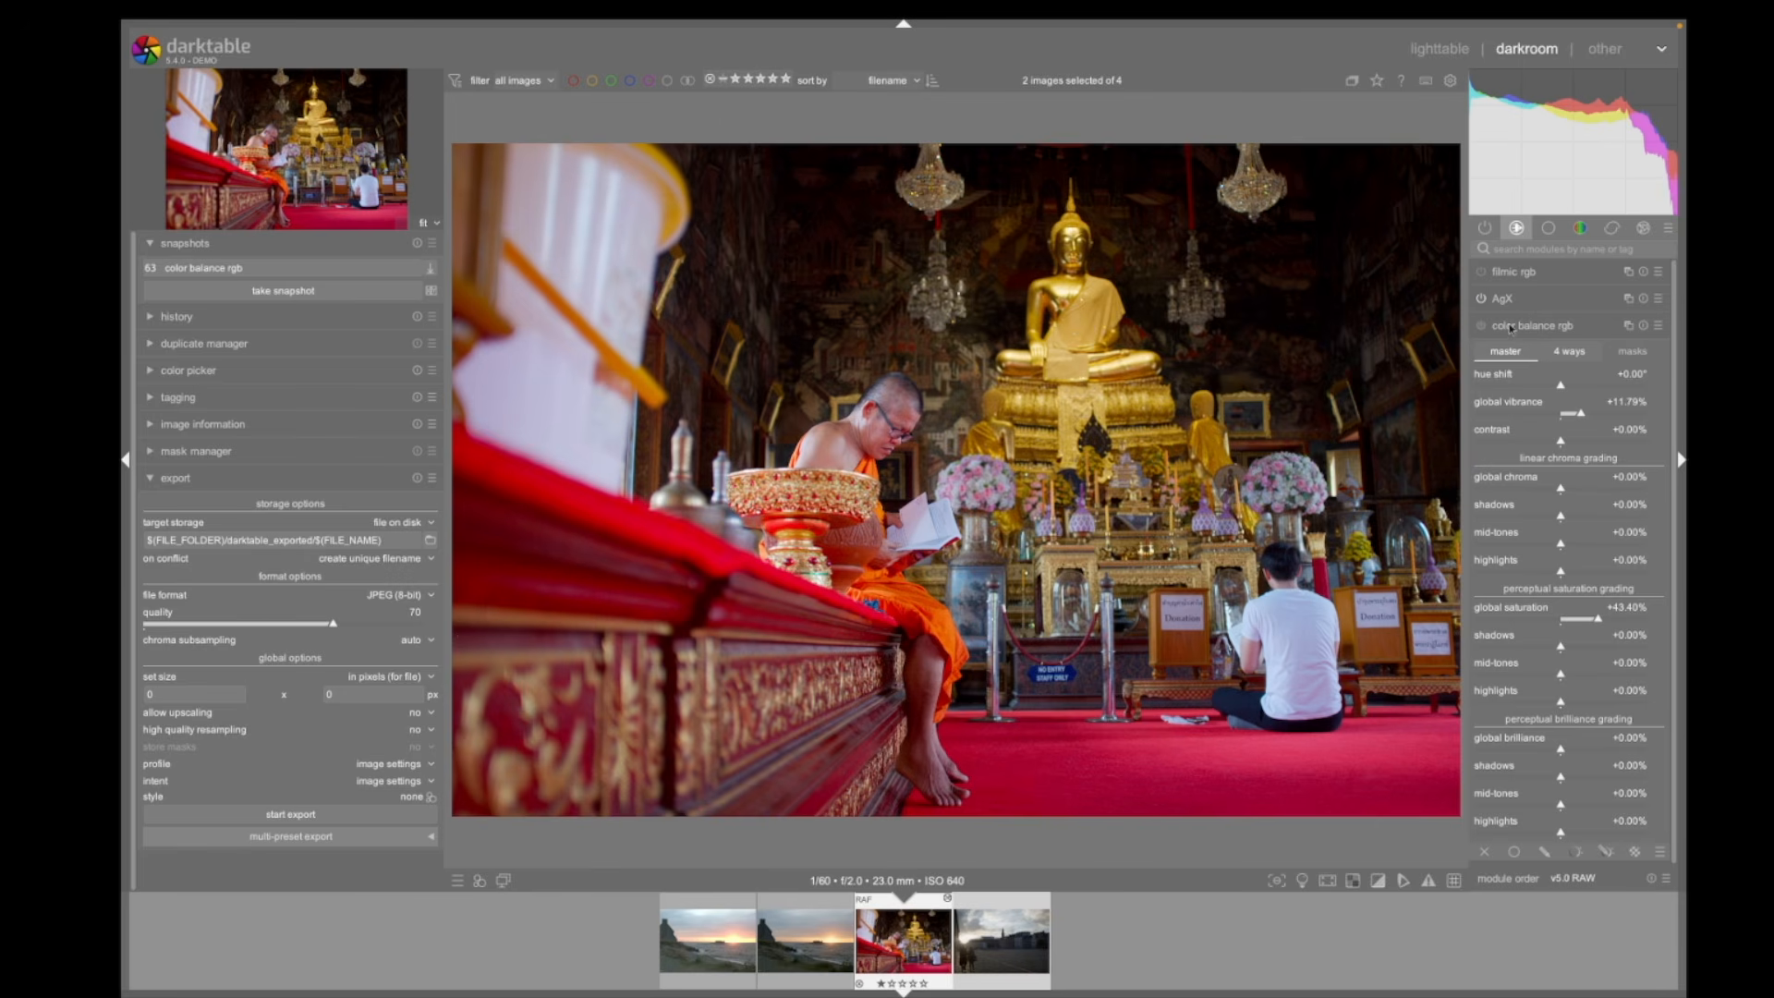
click(1518, 325)
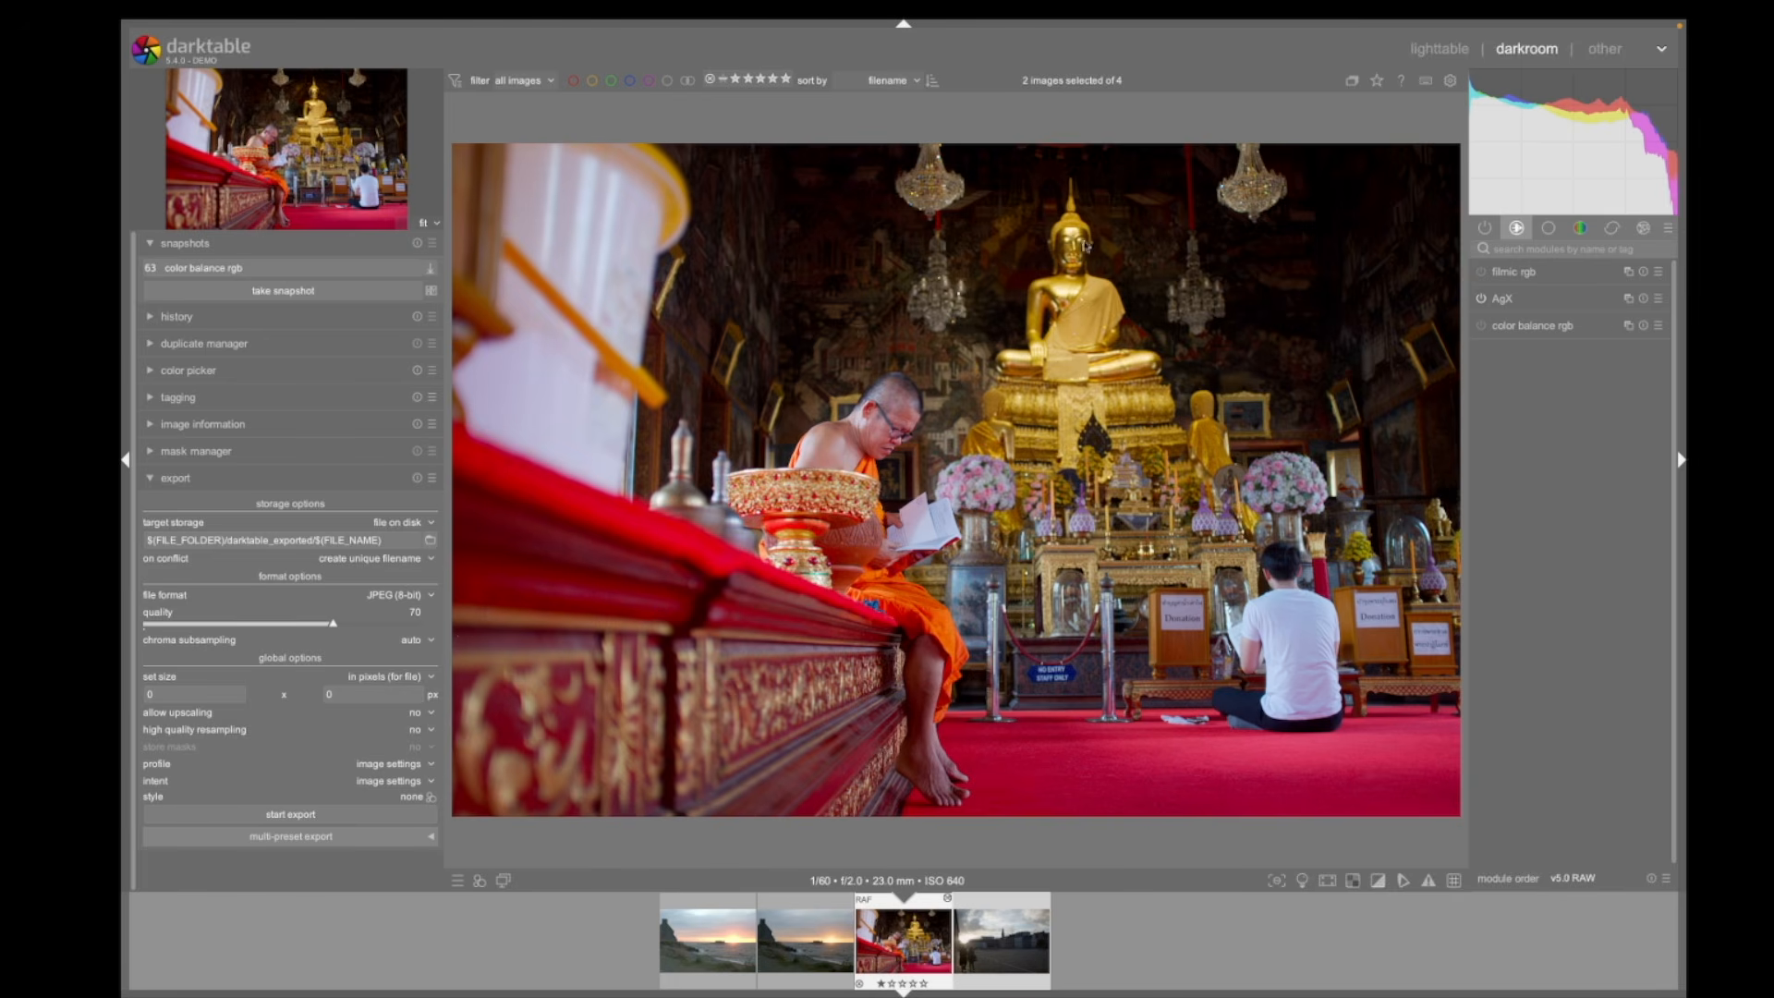
Inspect the golden statue at 100% zoom with AgX disabled and enabled
click(431, 223)
click(417, 265)
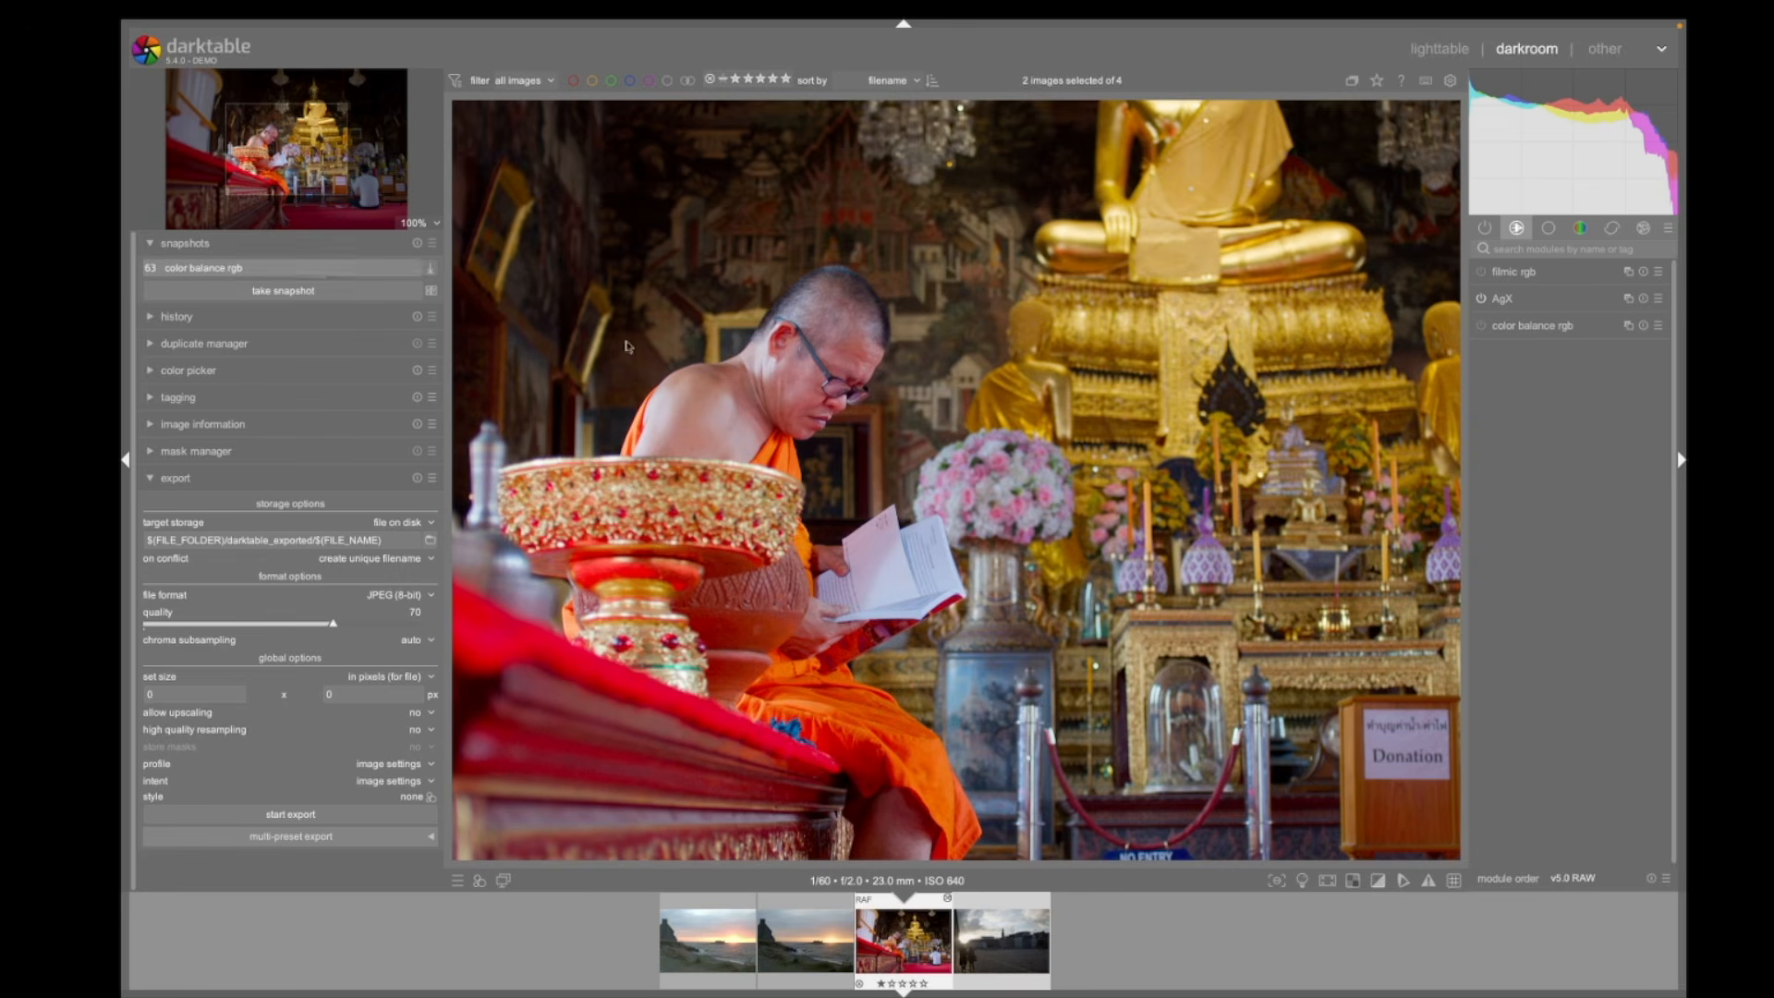
drag(322, 159, 328, 104)
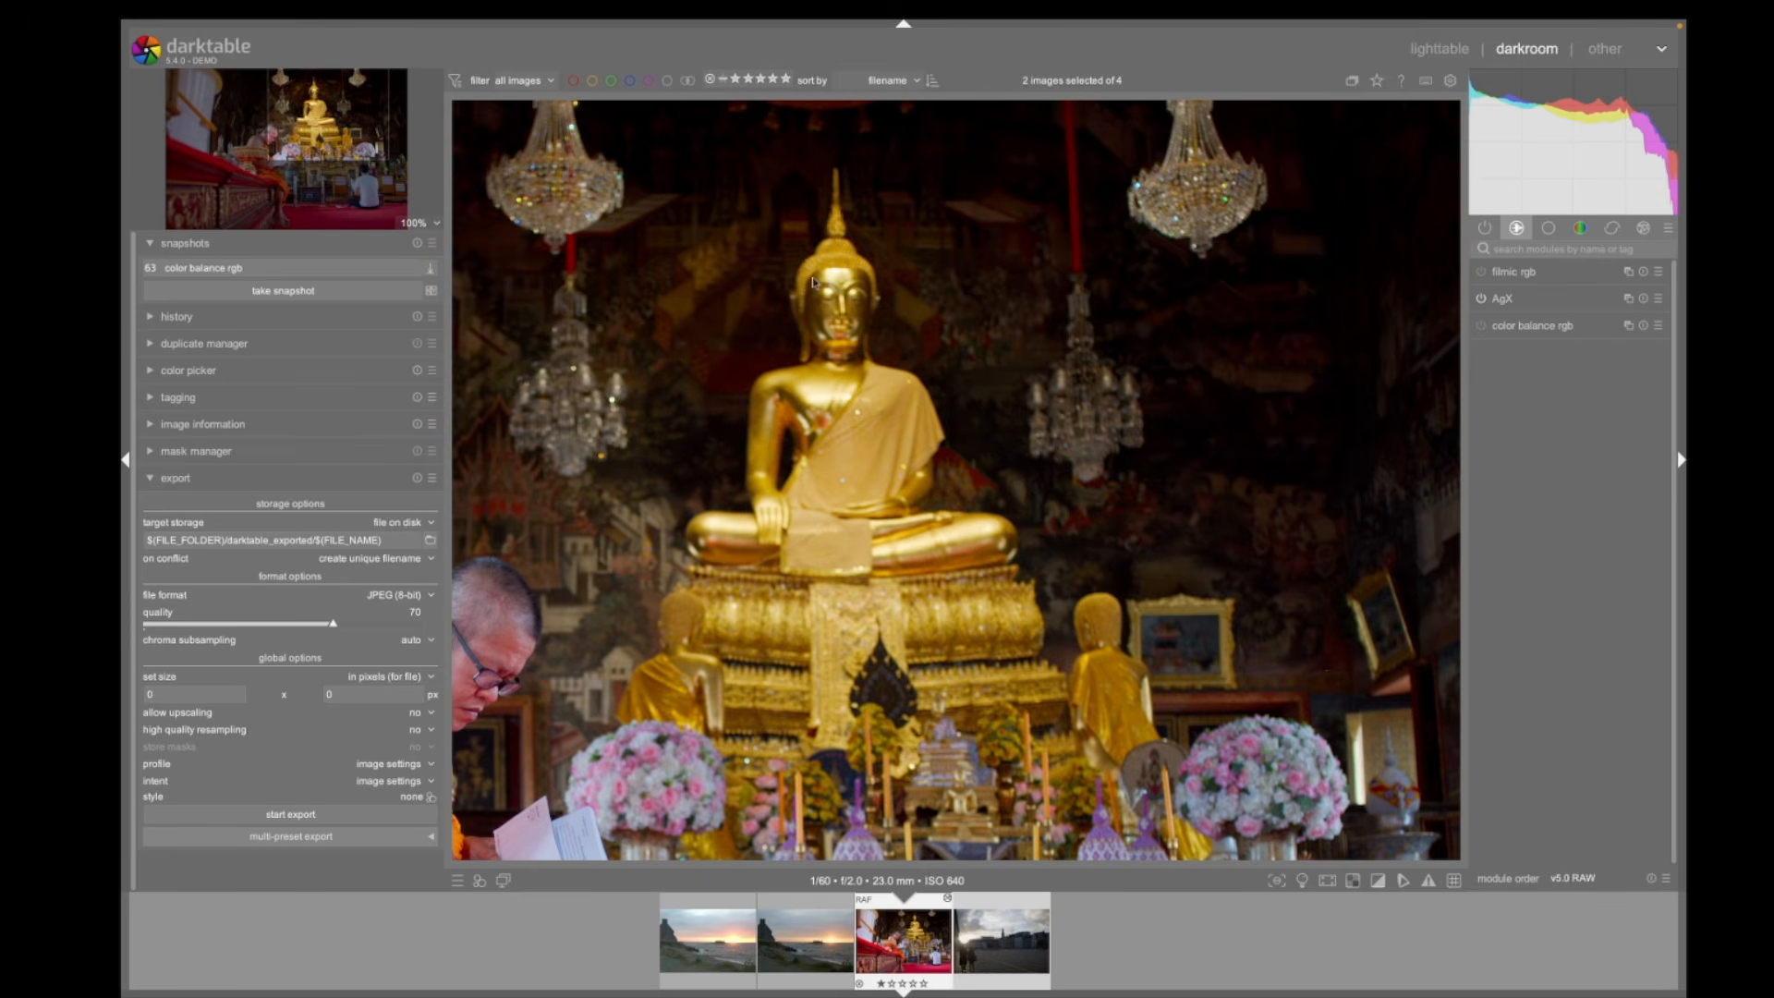
click(1481, 298)
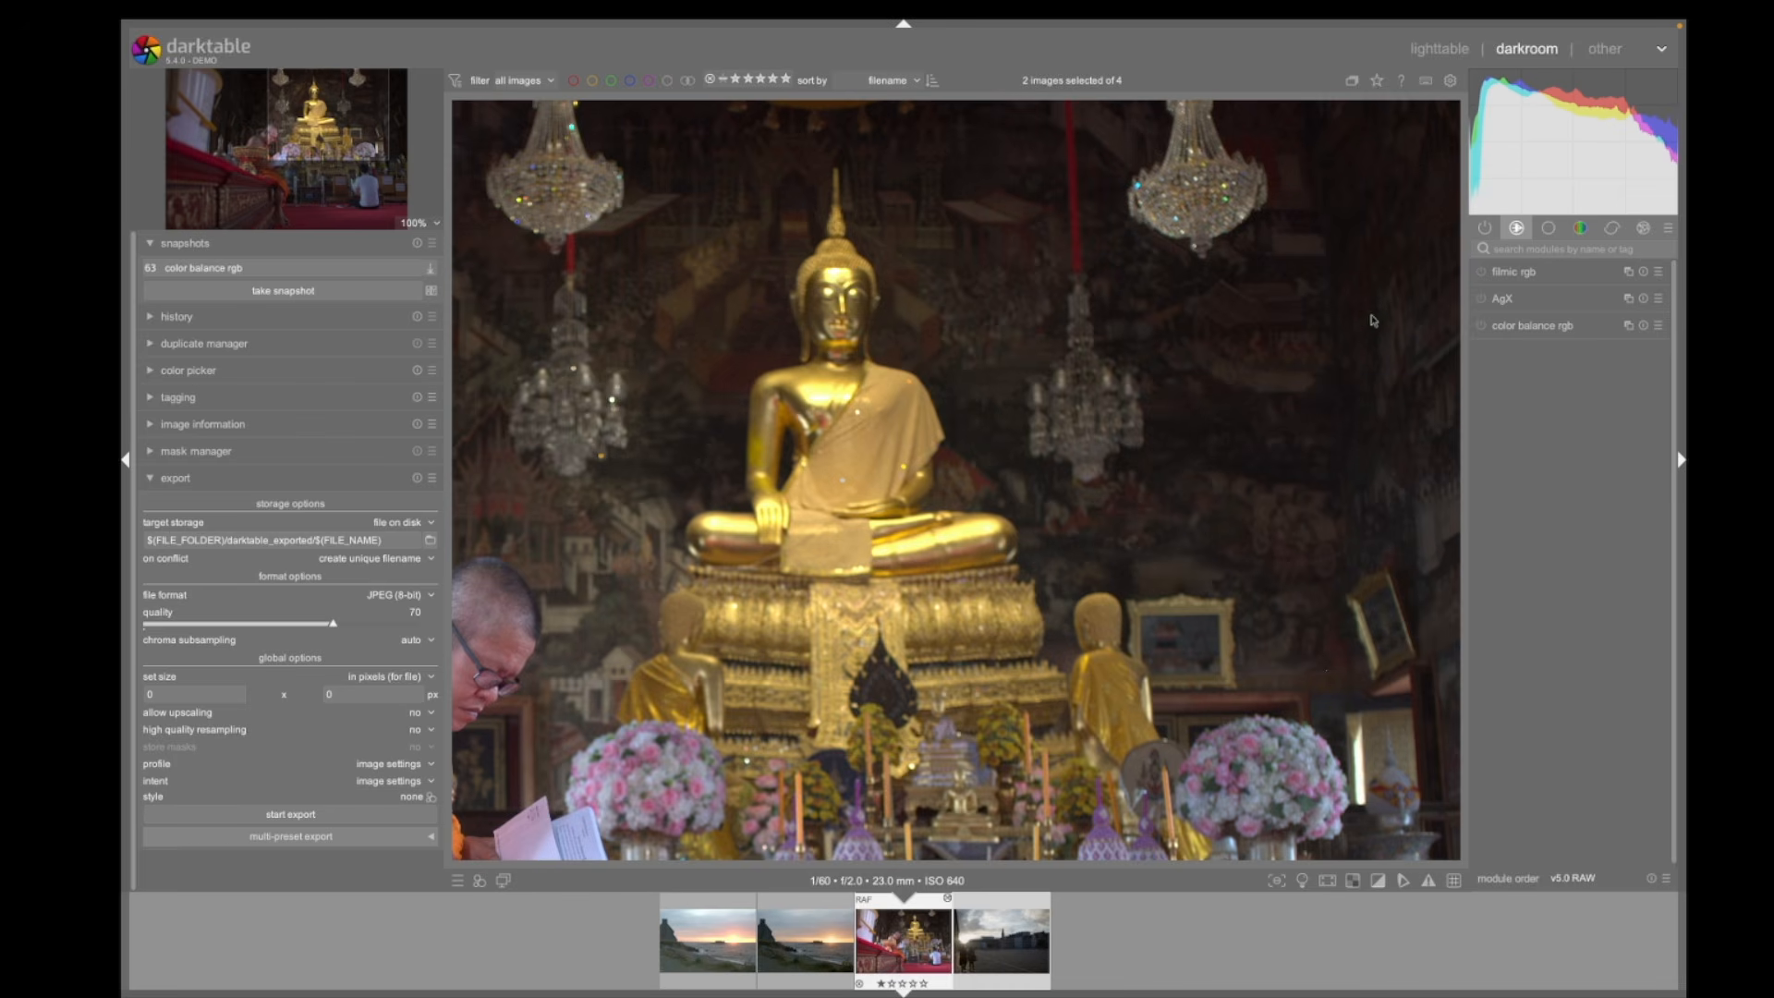
click(1482, 299)
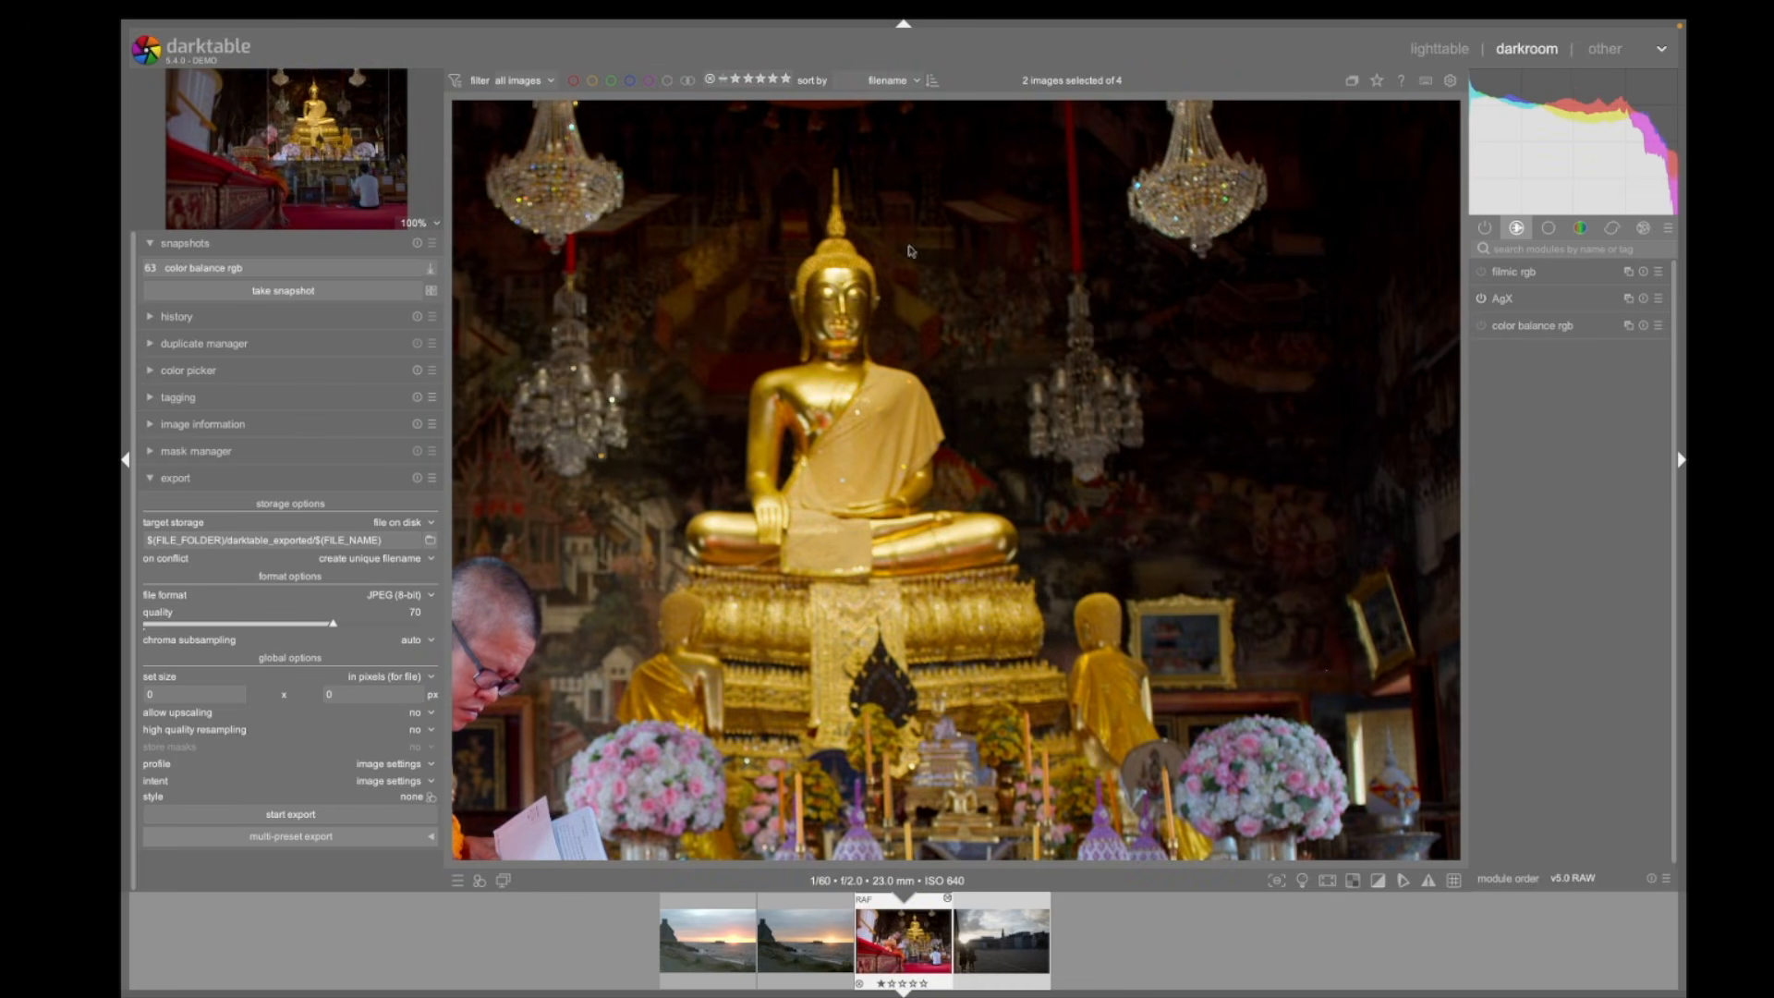
Compare the snapshot with the AgX version at 100% zoom on the golden statue and the seated man in white
click(246, 274)
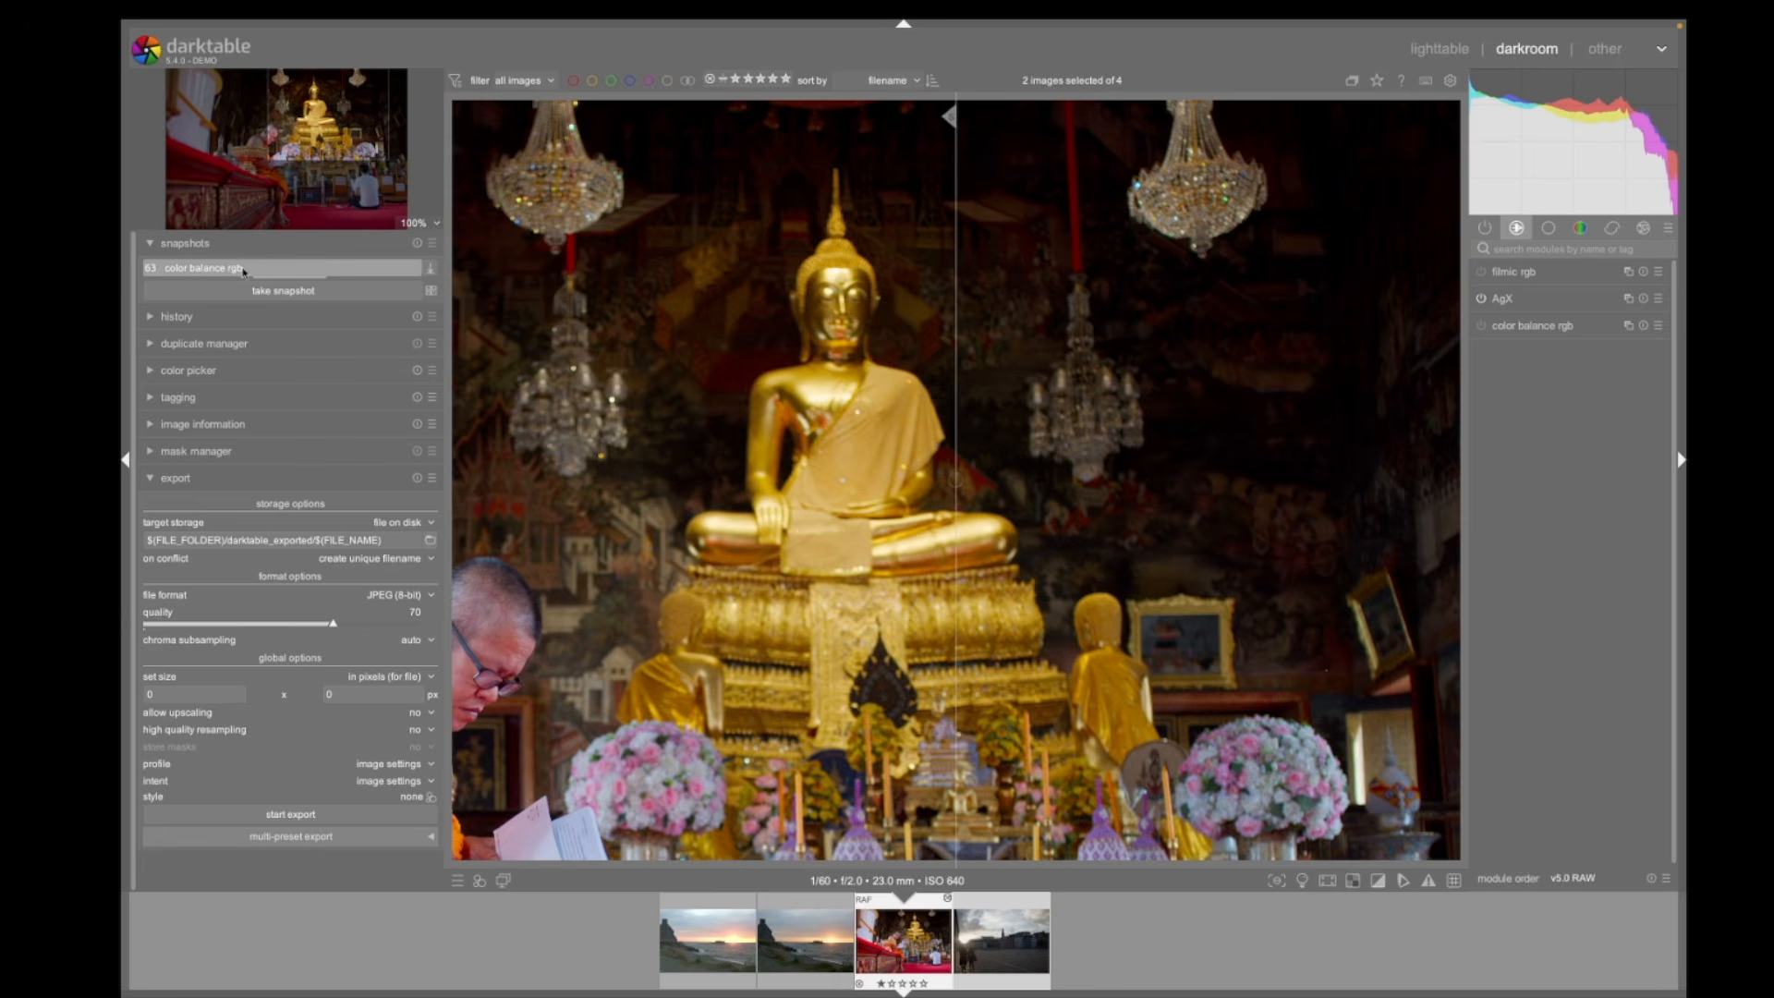
drag(953, 390, 836, 395)
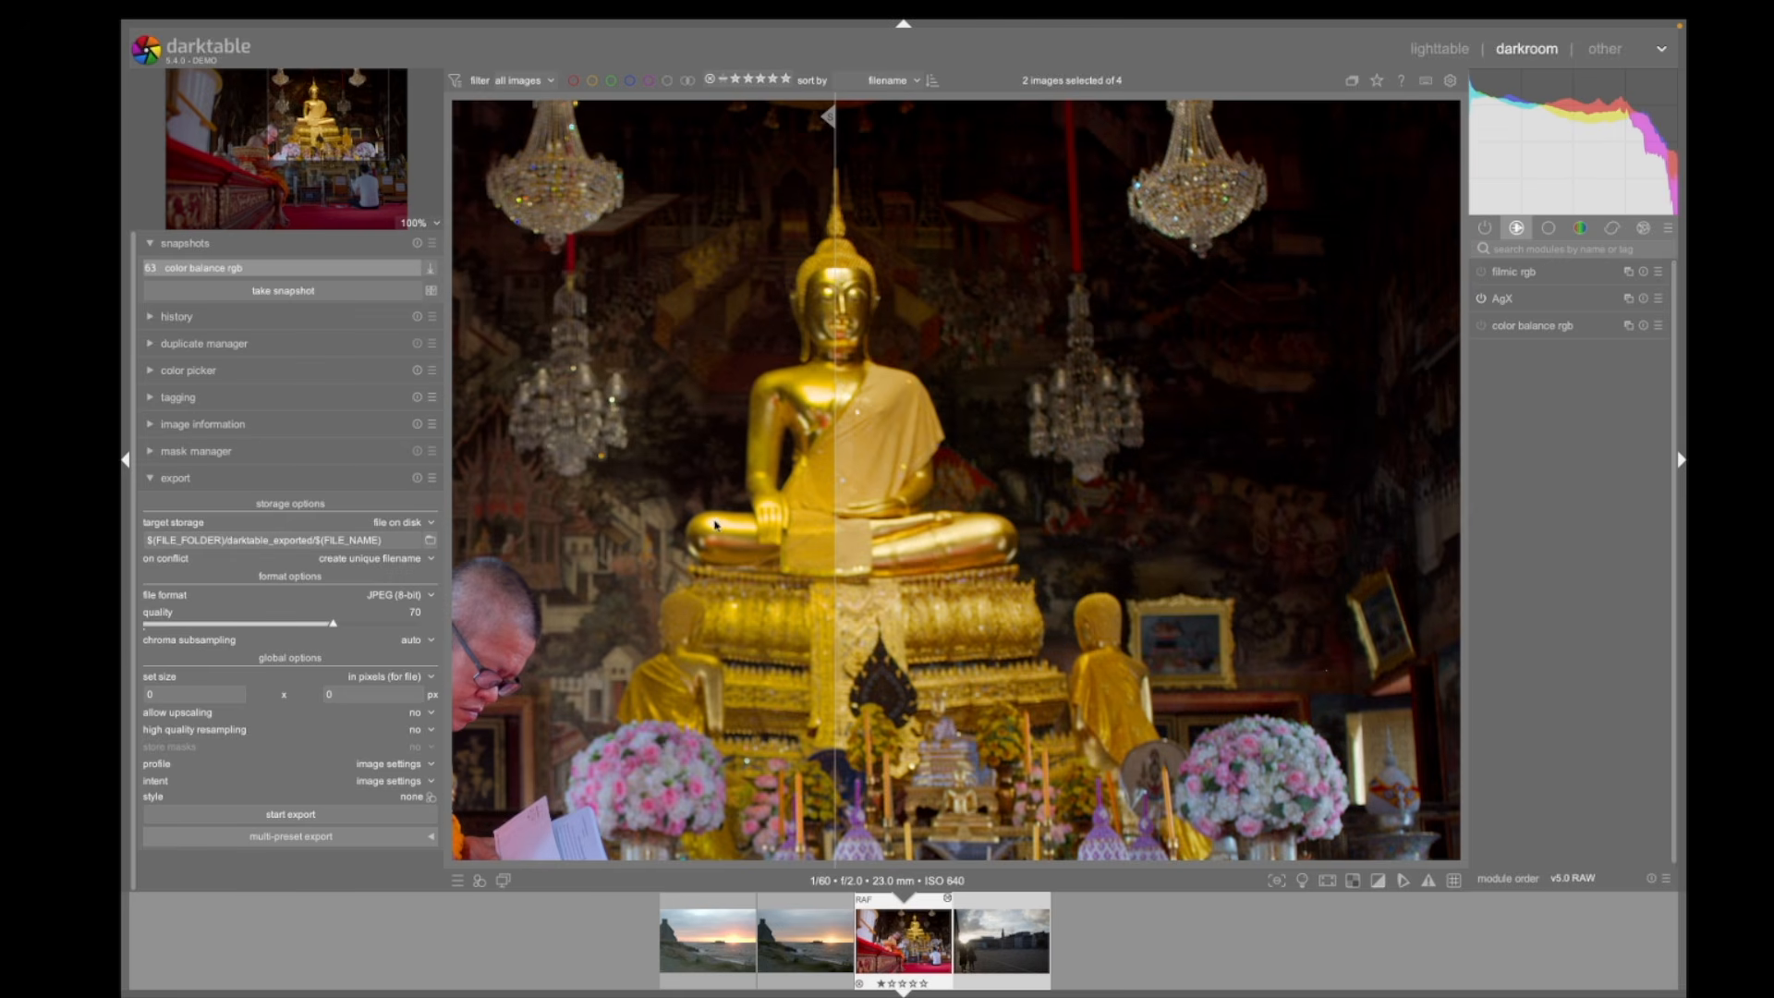
click(344, 166)
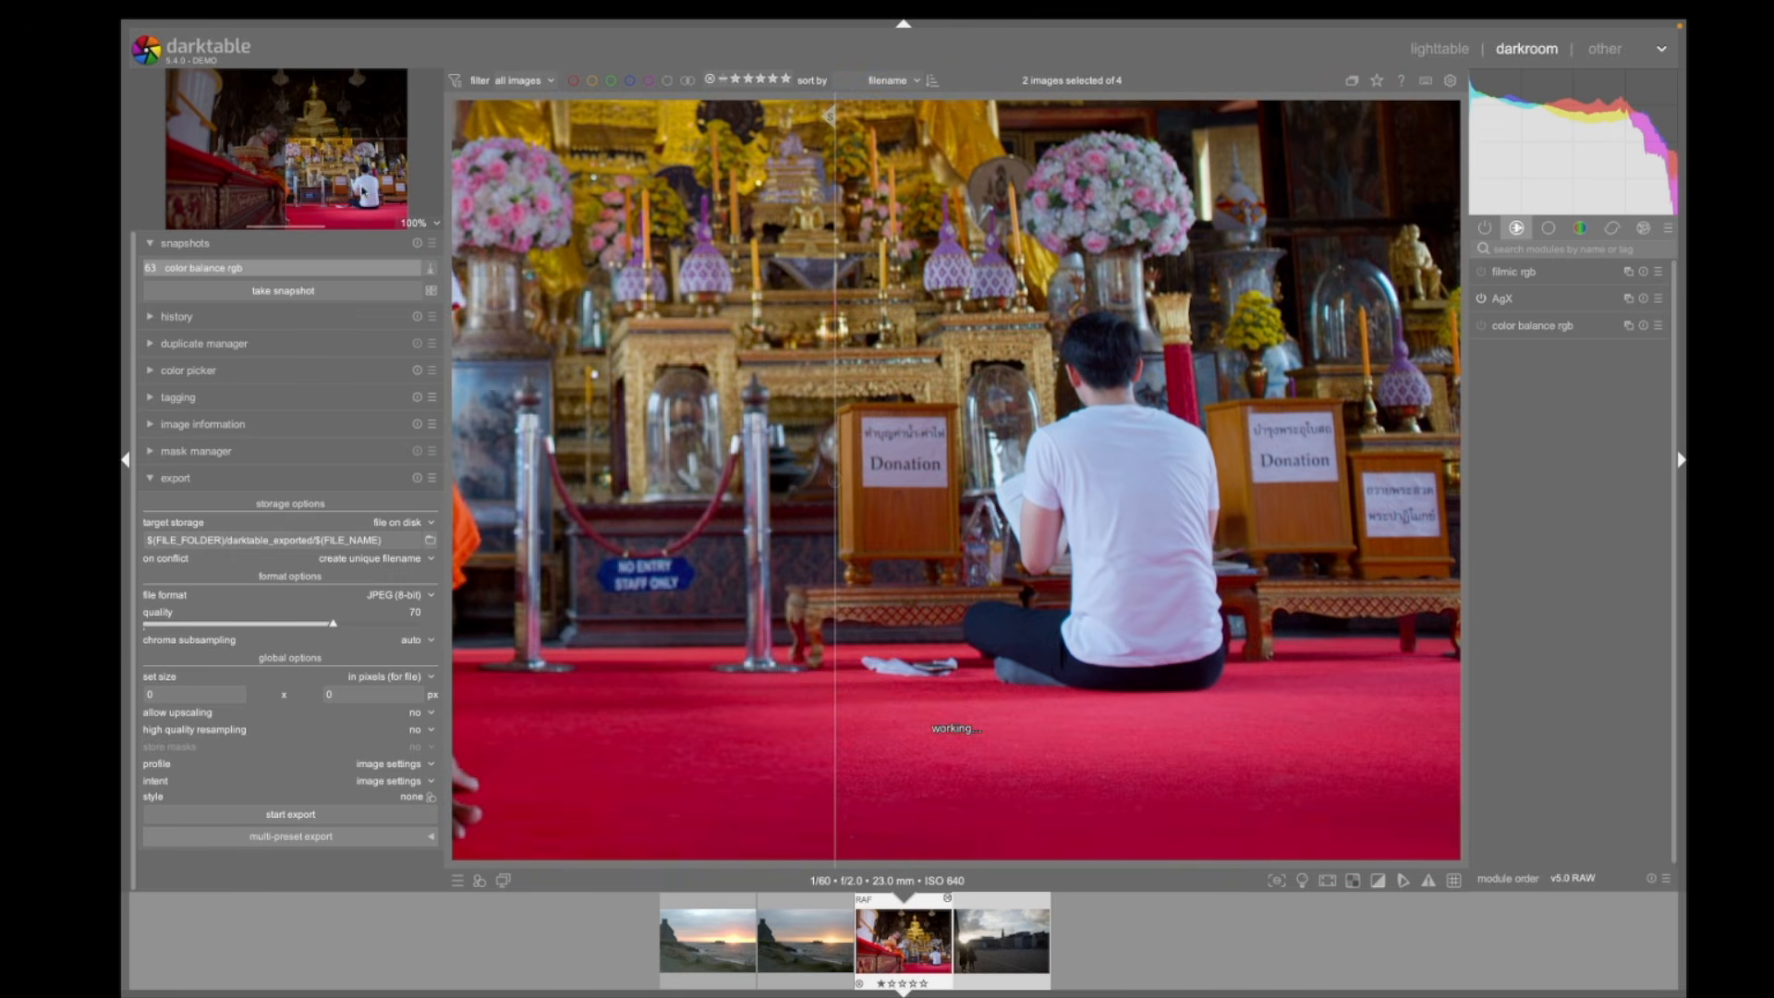
drag(840, 319, 1131, 386)
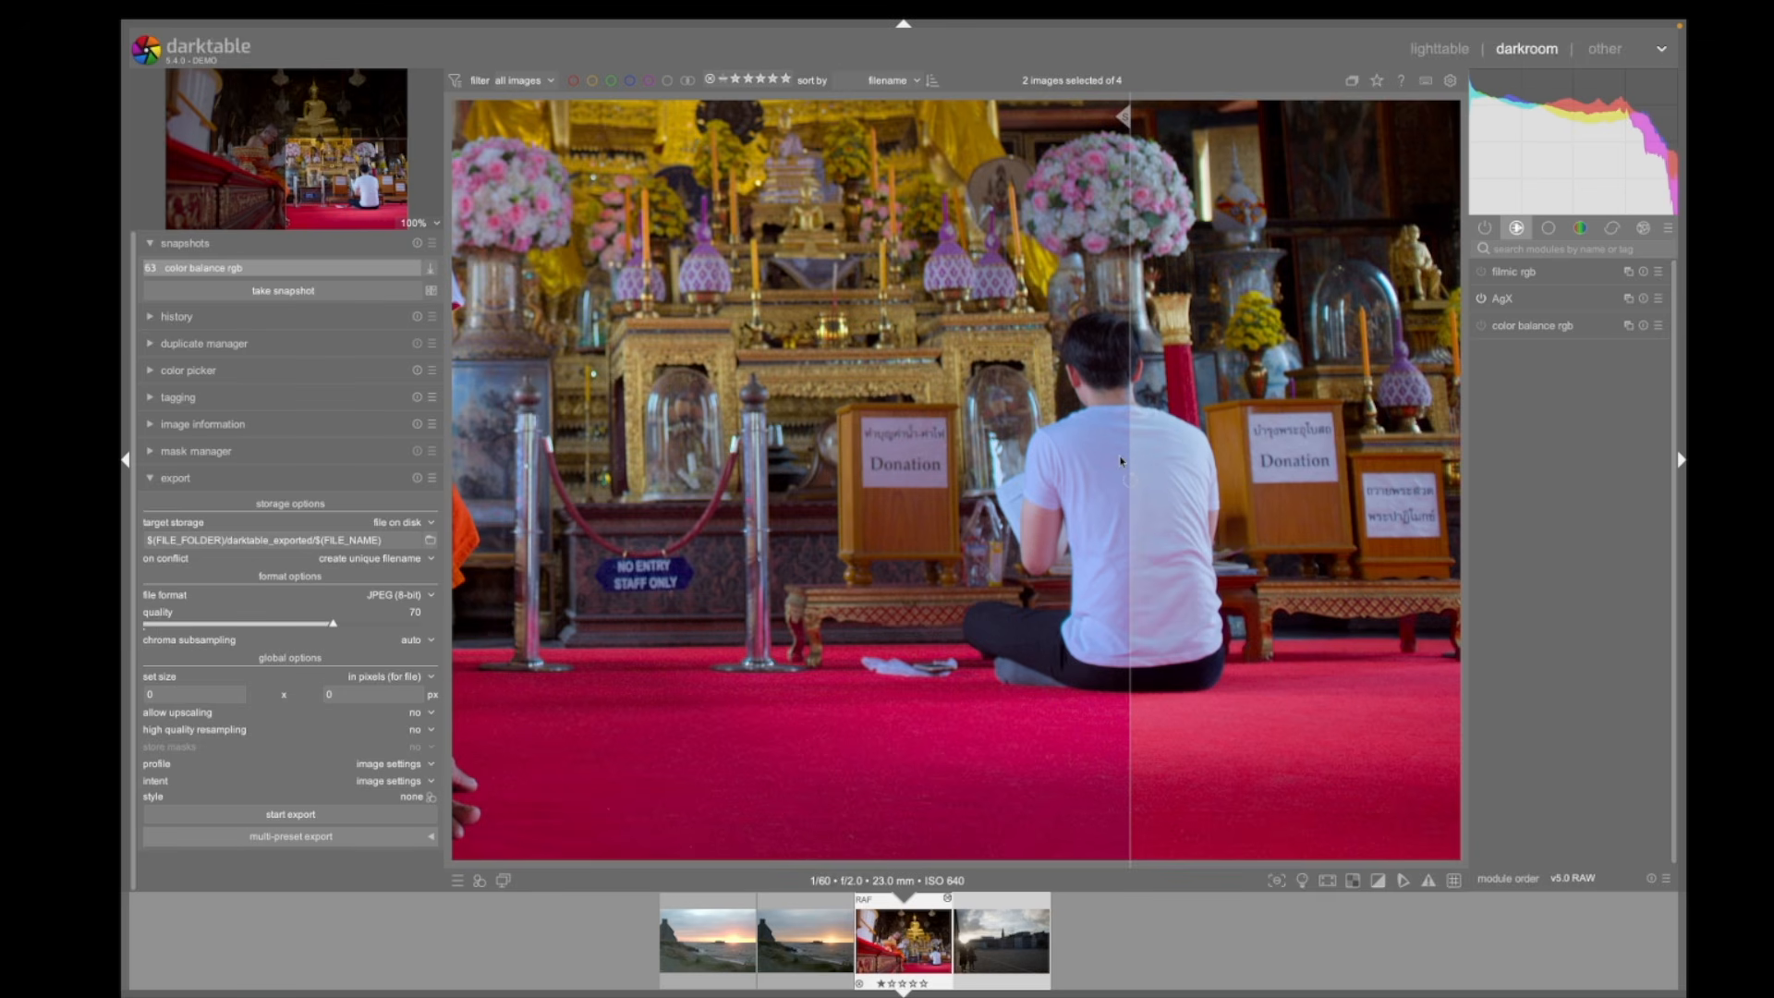
mouse_move(1124, 408)
mouse_down()
mouse_move(1234, 430)
mouse_move(1109, 425)
mouse_move(1129, 425)
mouse_up()
Compare the snapshot with the AgX version over the whole fitted image, from the statue to the monk, and end the comparison
click(406, 223)
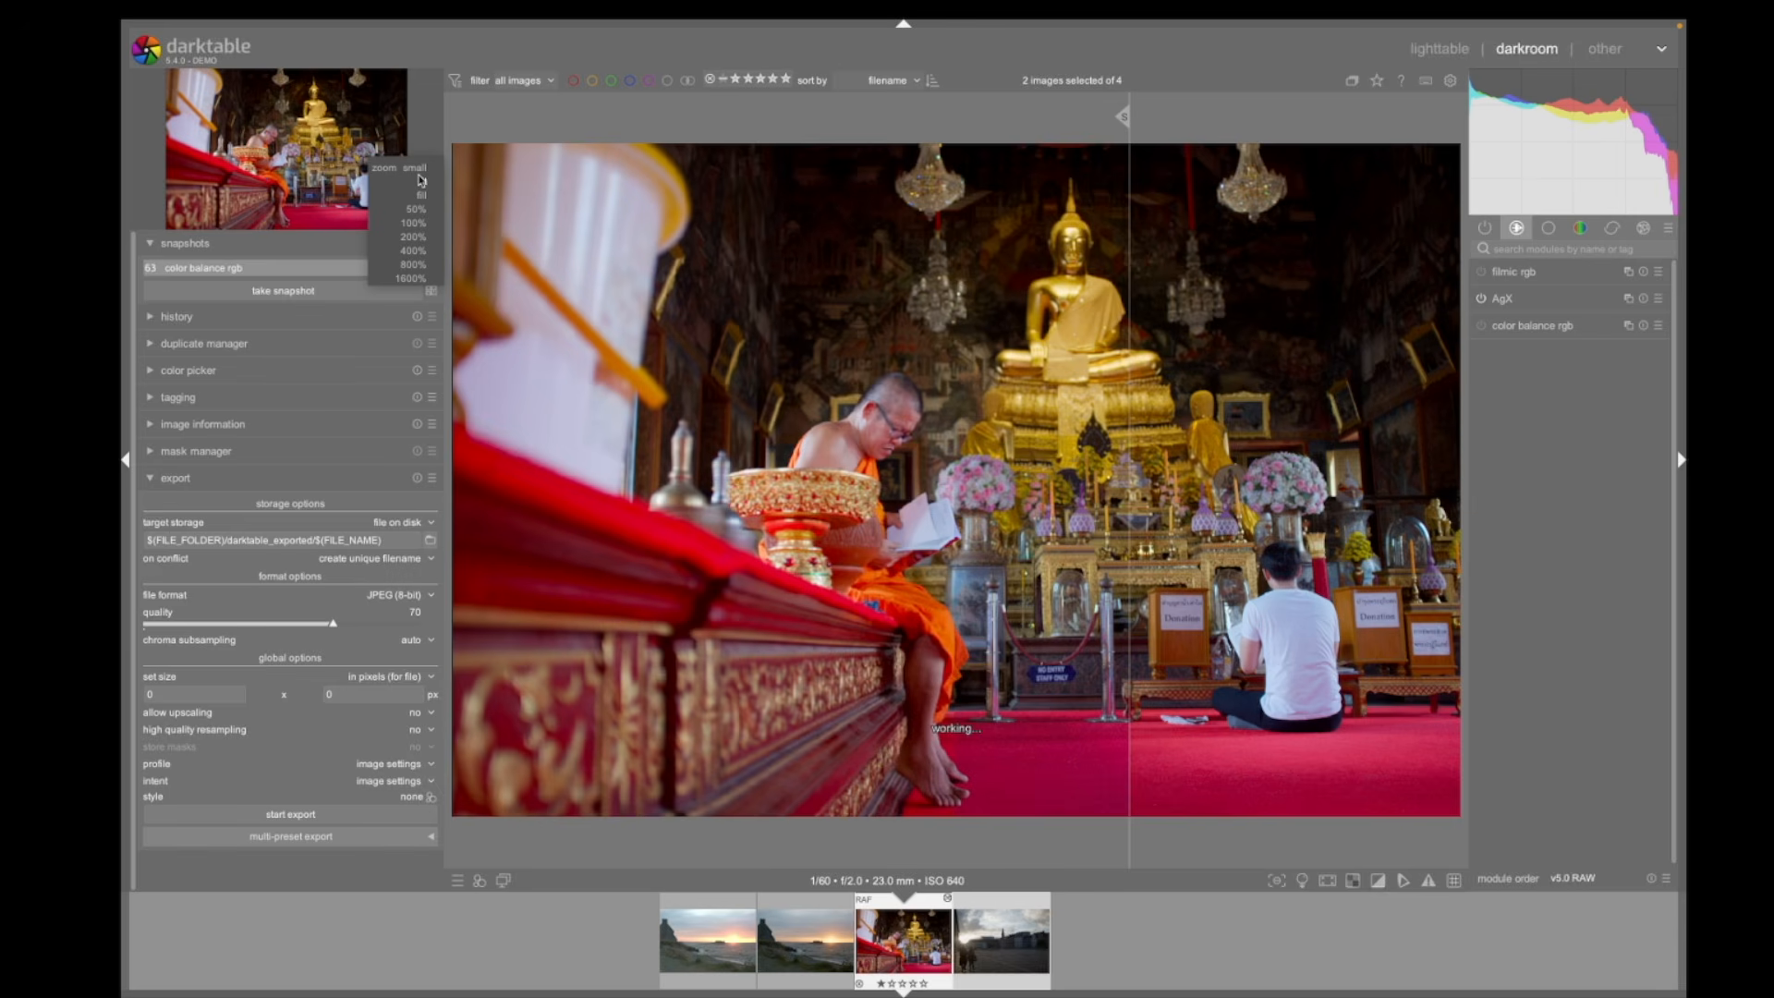
click(422, 194)
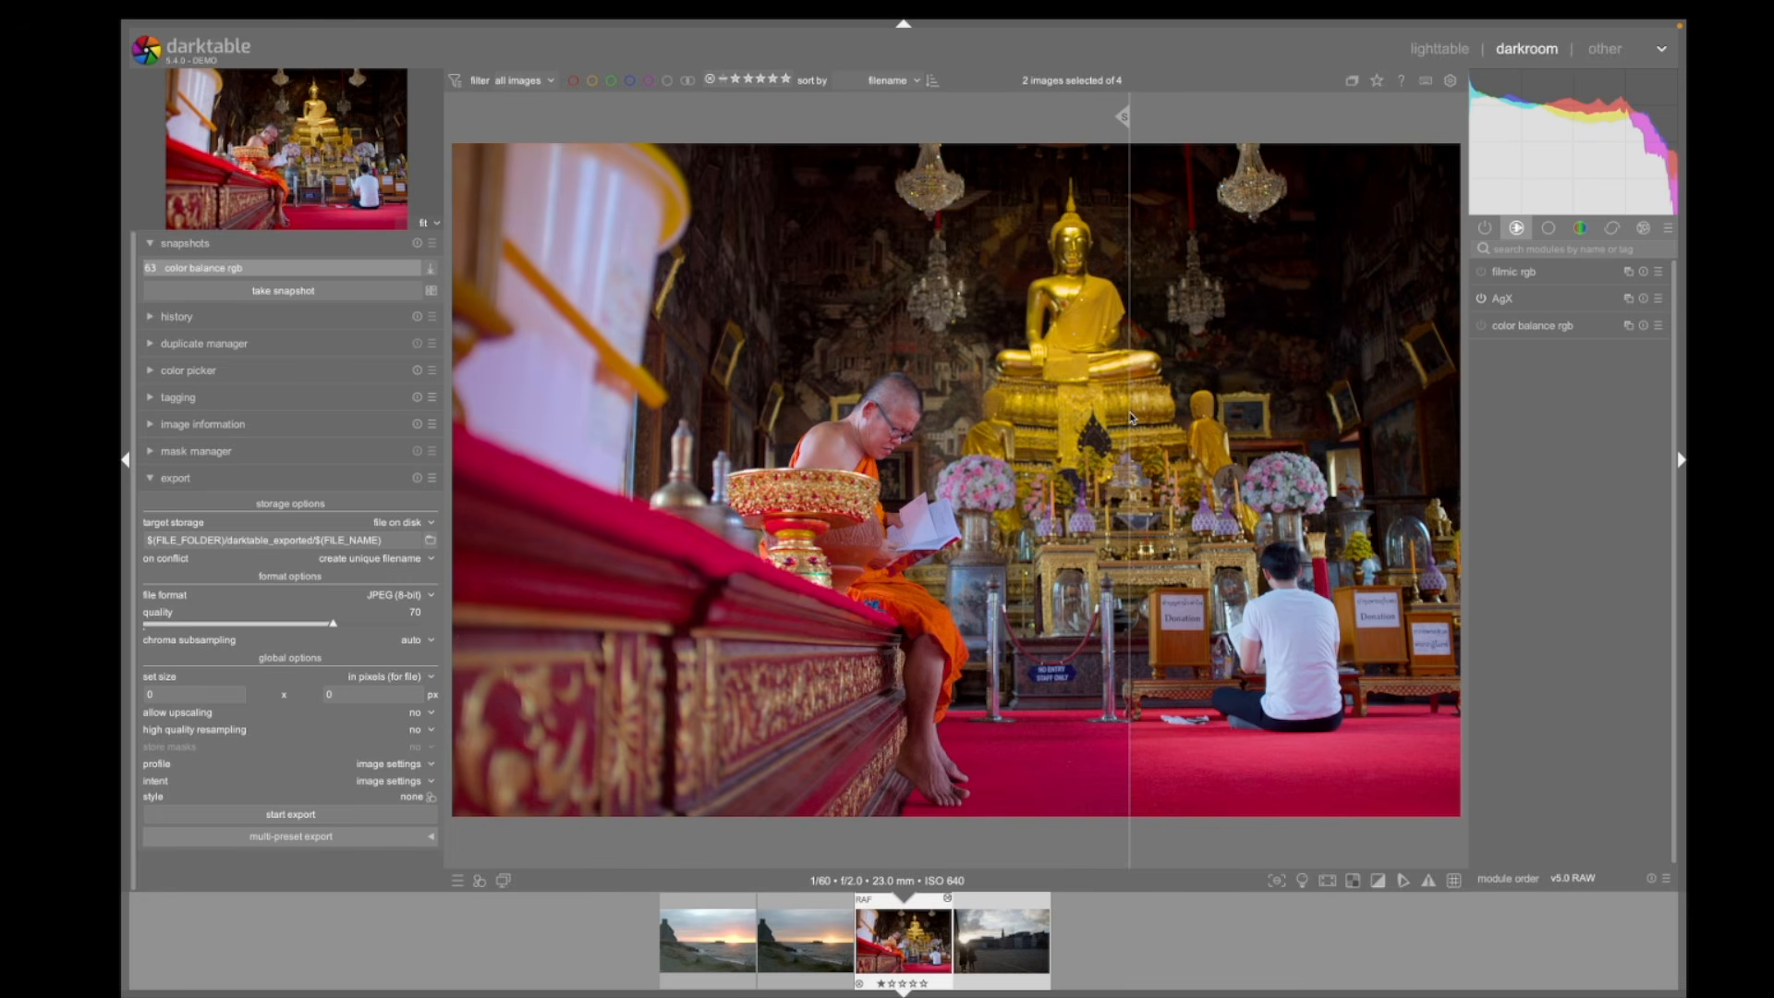
drag(1130, 421, 1075, 421)
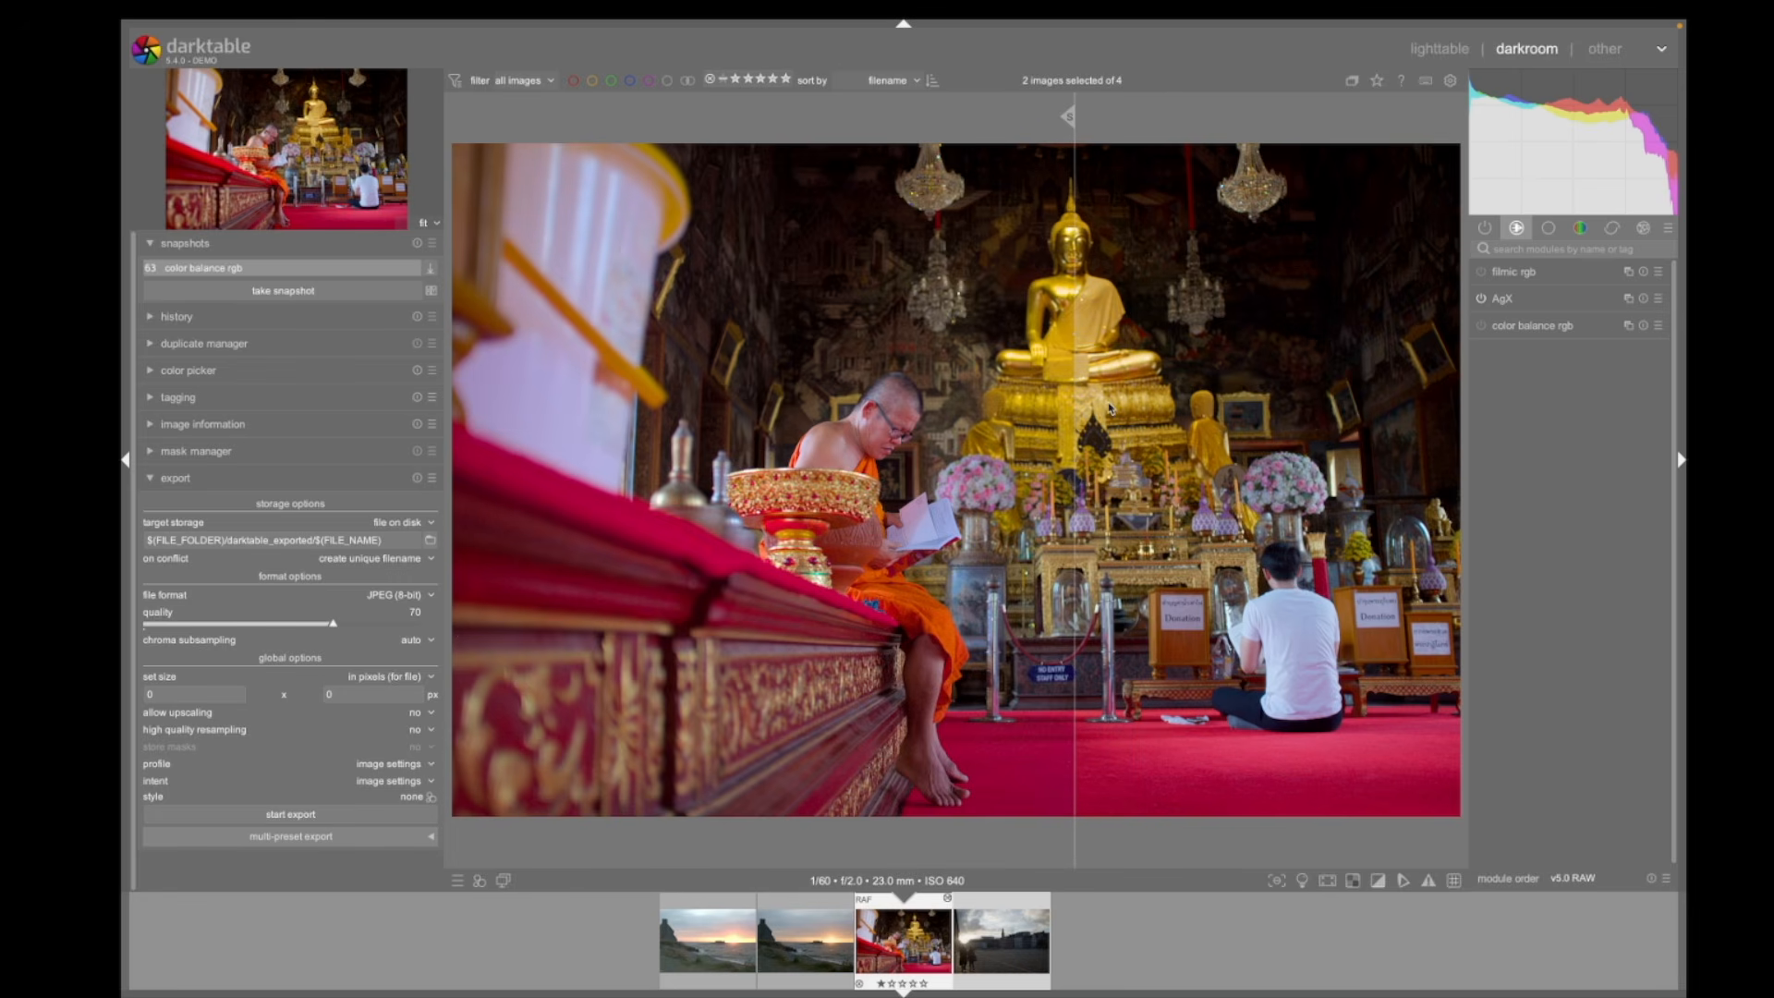
drag(1074, 414, 922, 455)
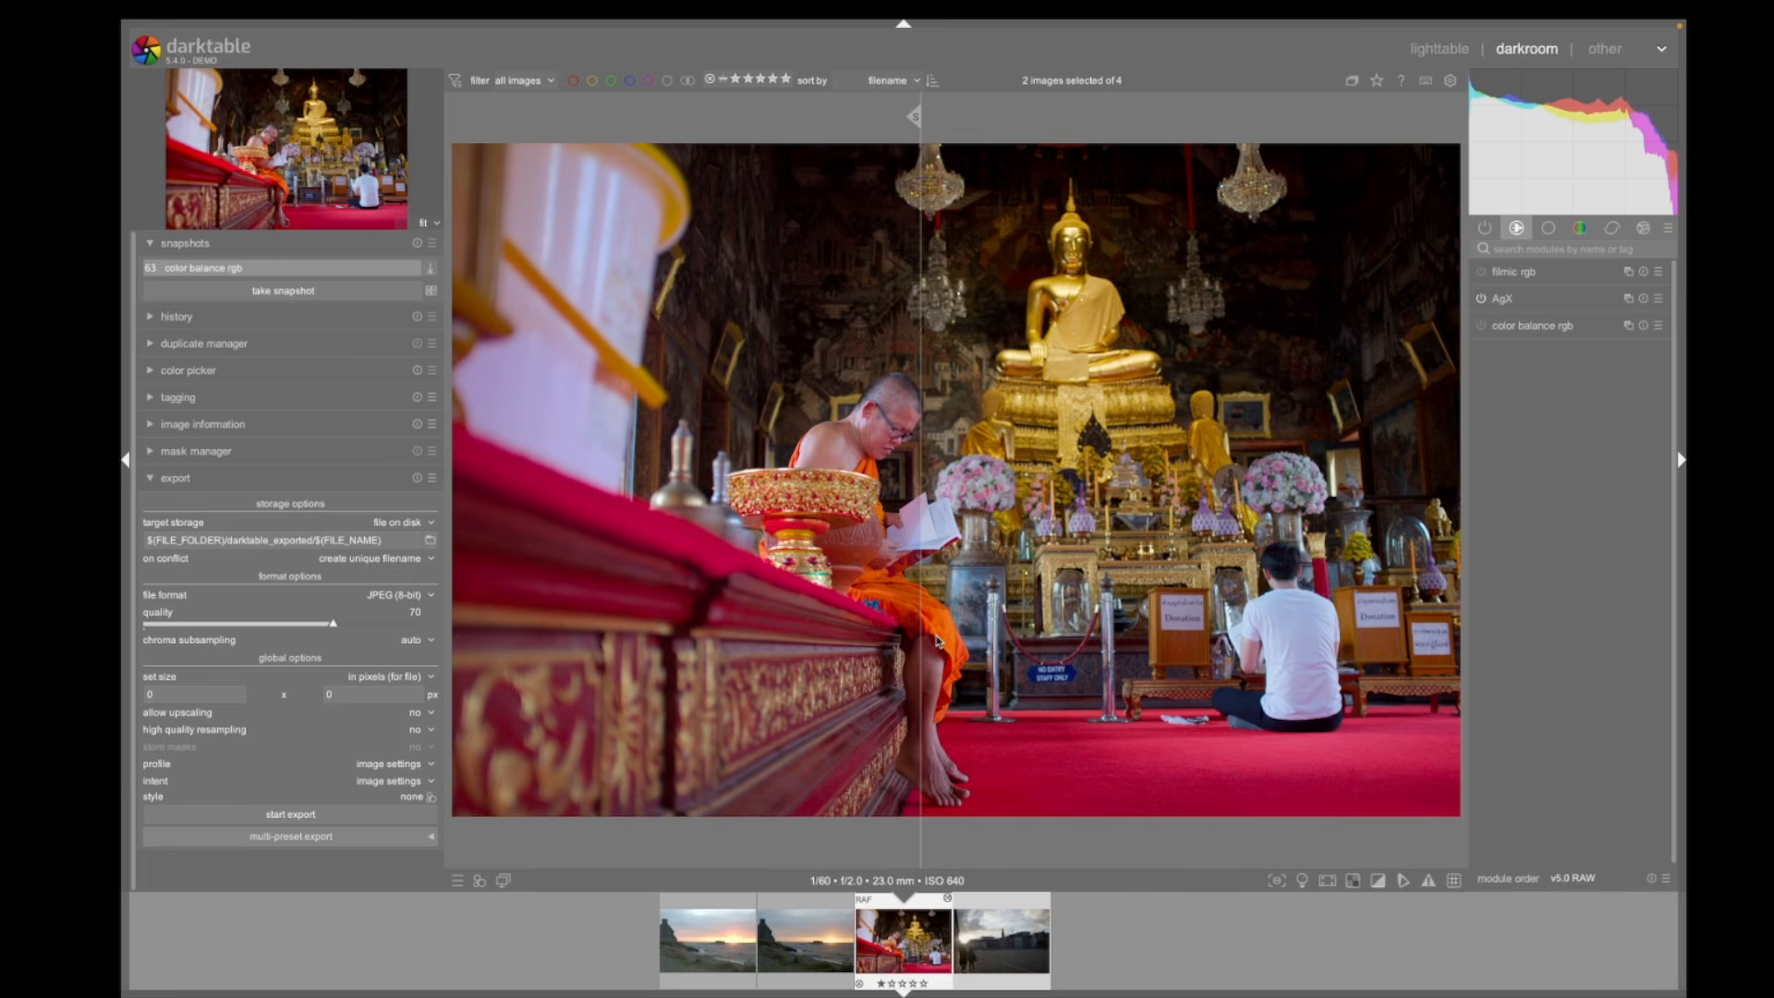
drag(919, 464, 928, 503)
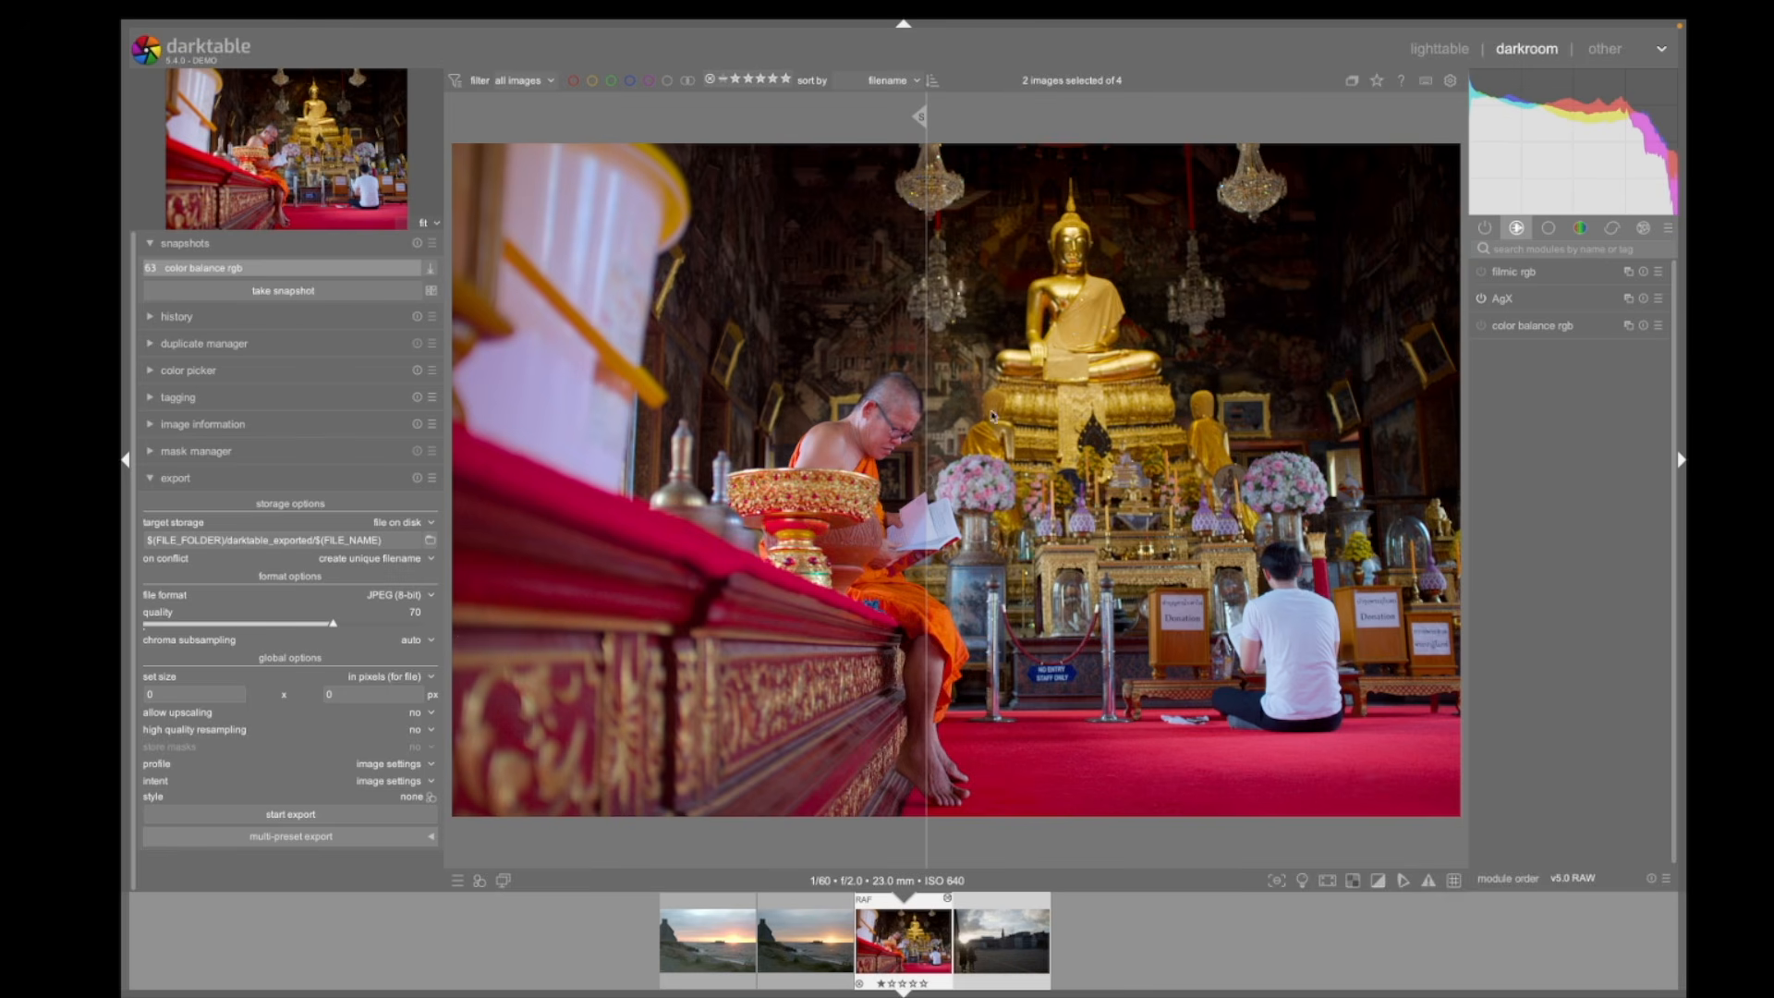
click(215, 272)
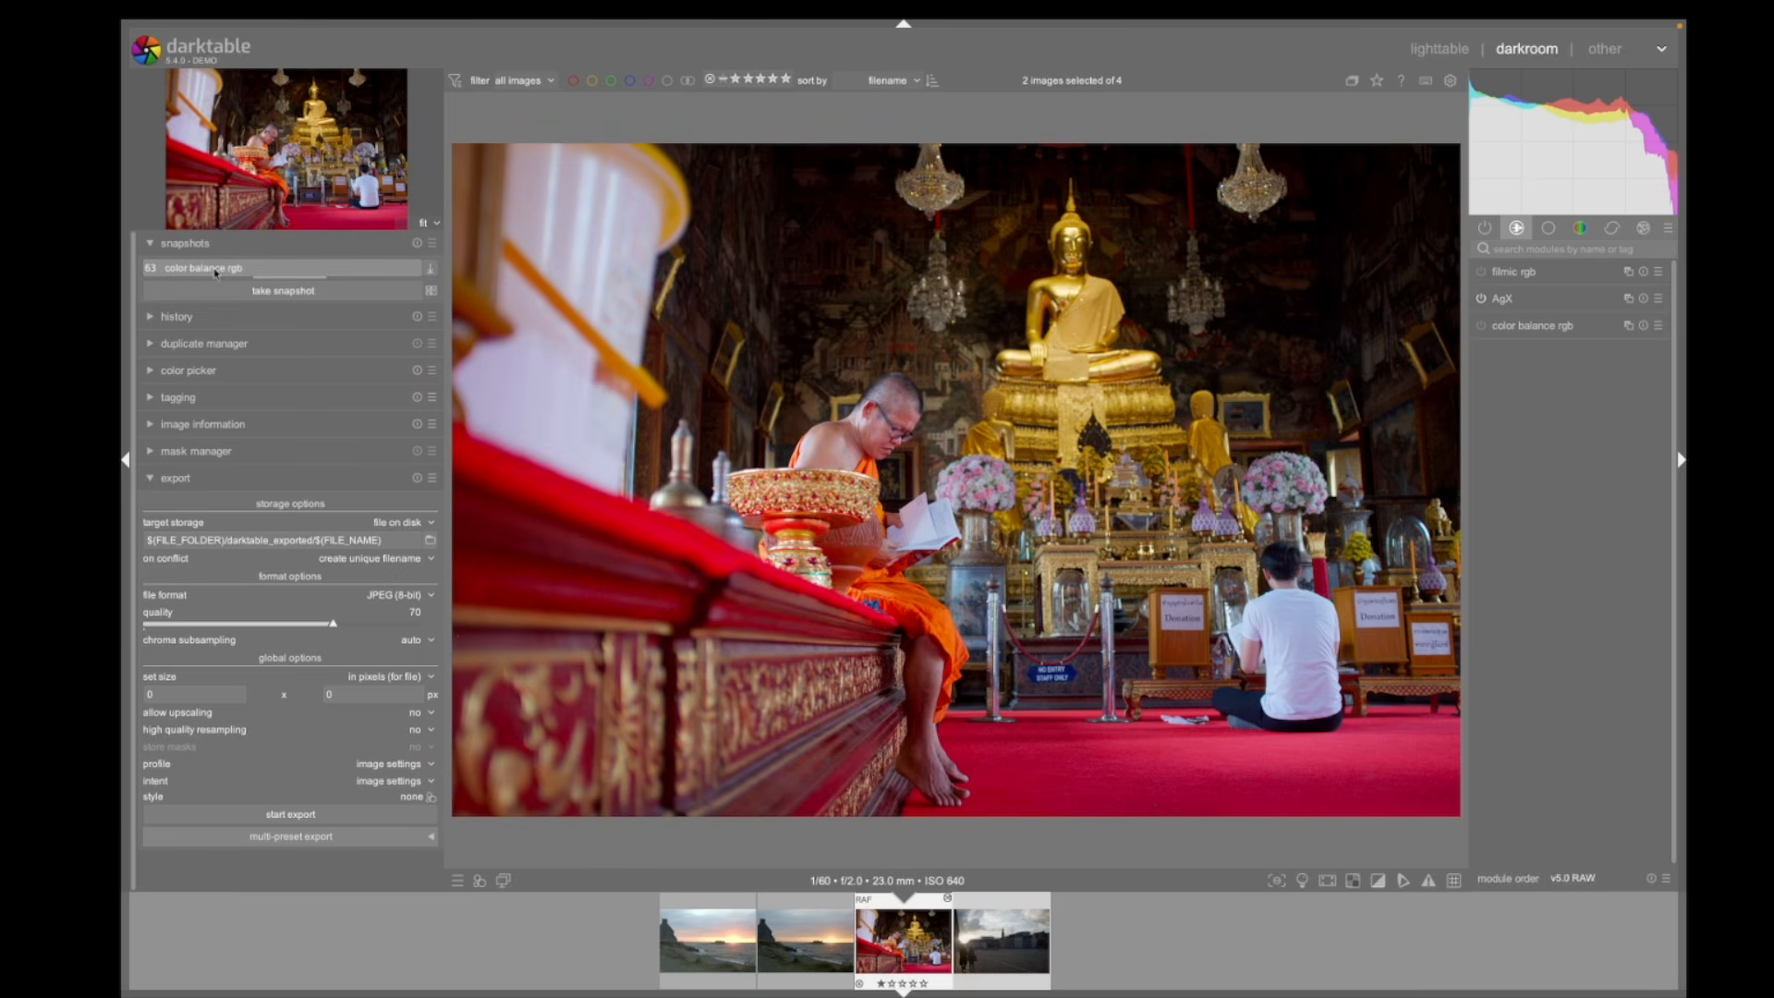
Reset the AgX settings to their defaults and auto tune the exposure levels over the whole image
click(1503, 299)
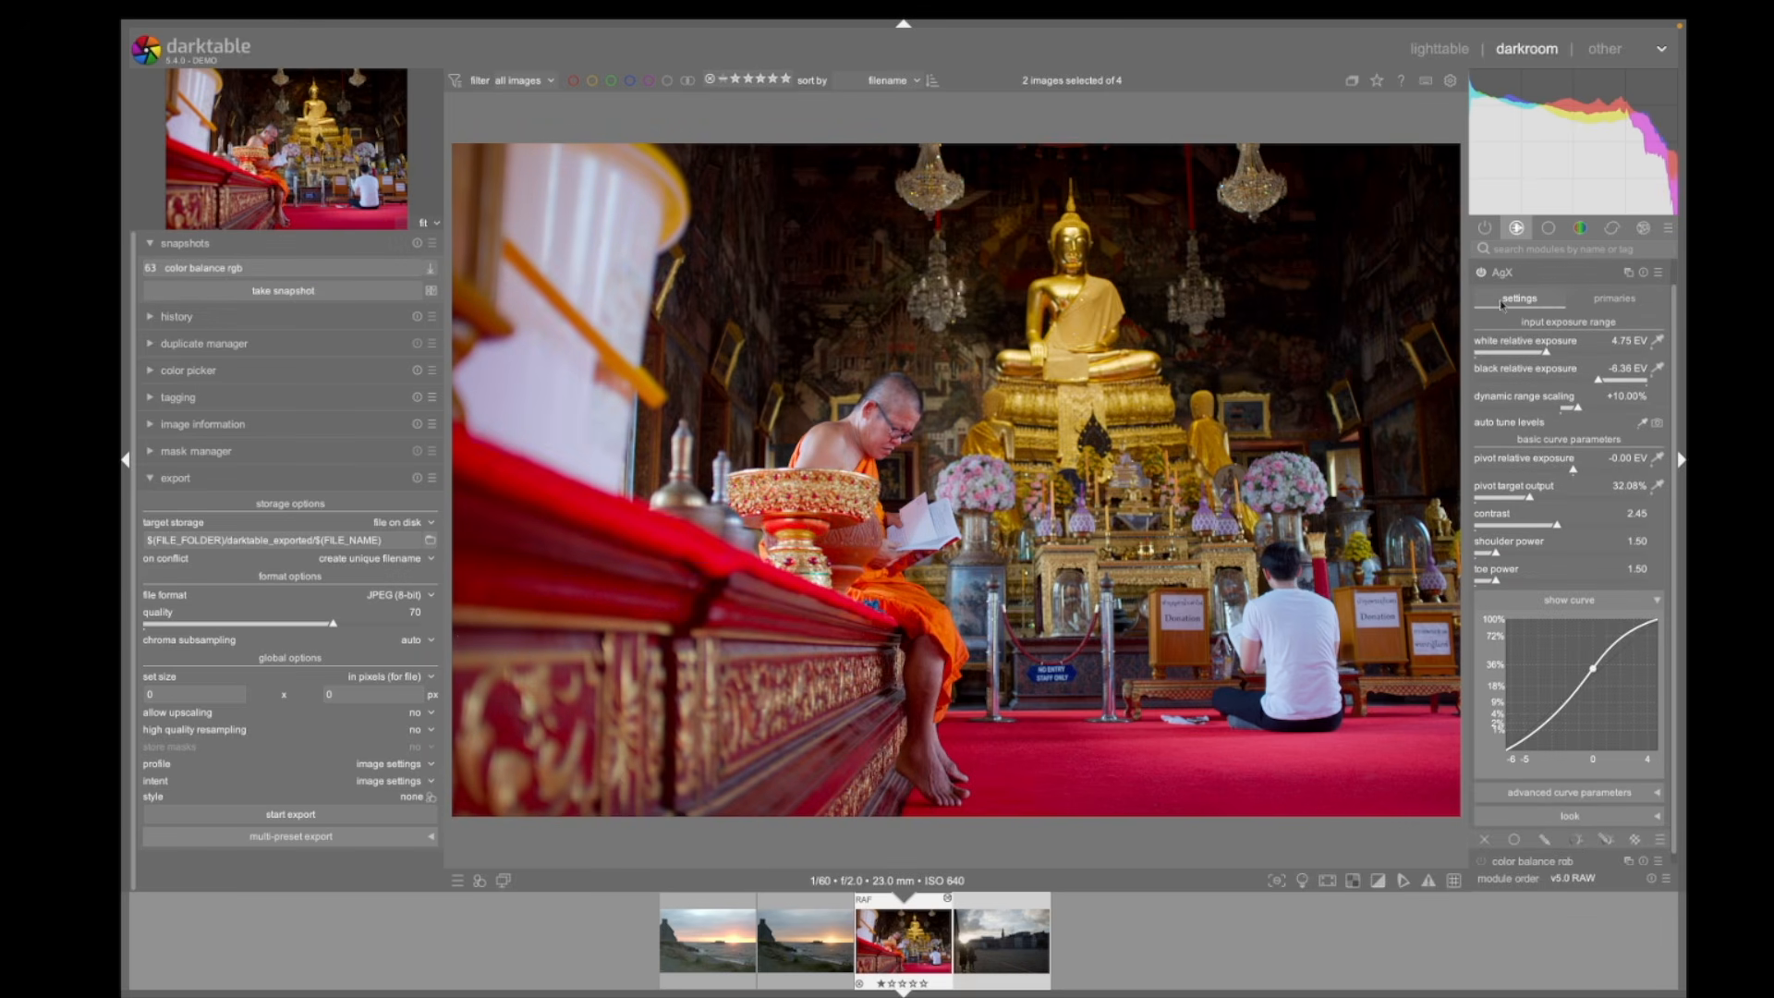
click(1644, 274)
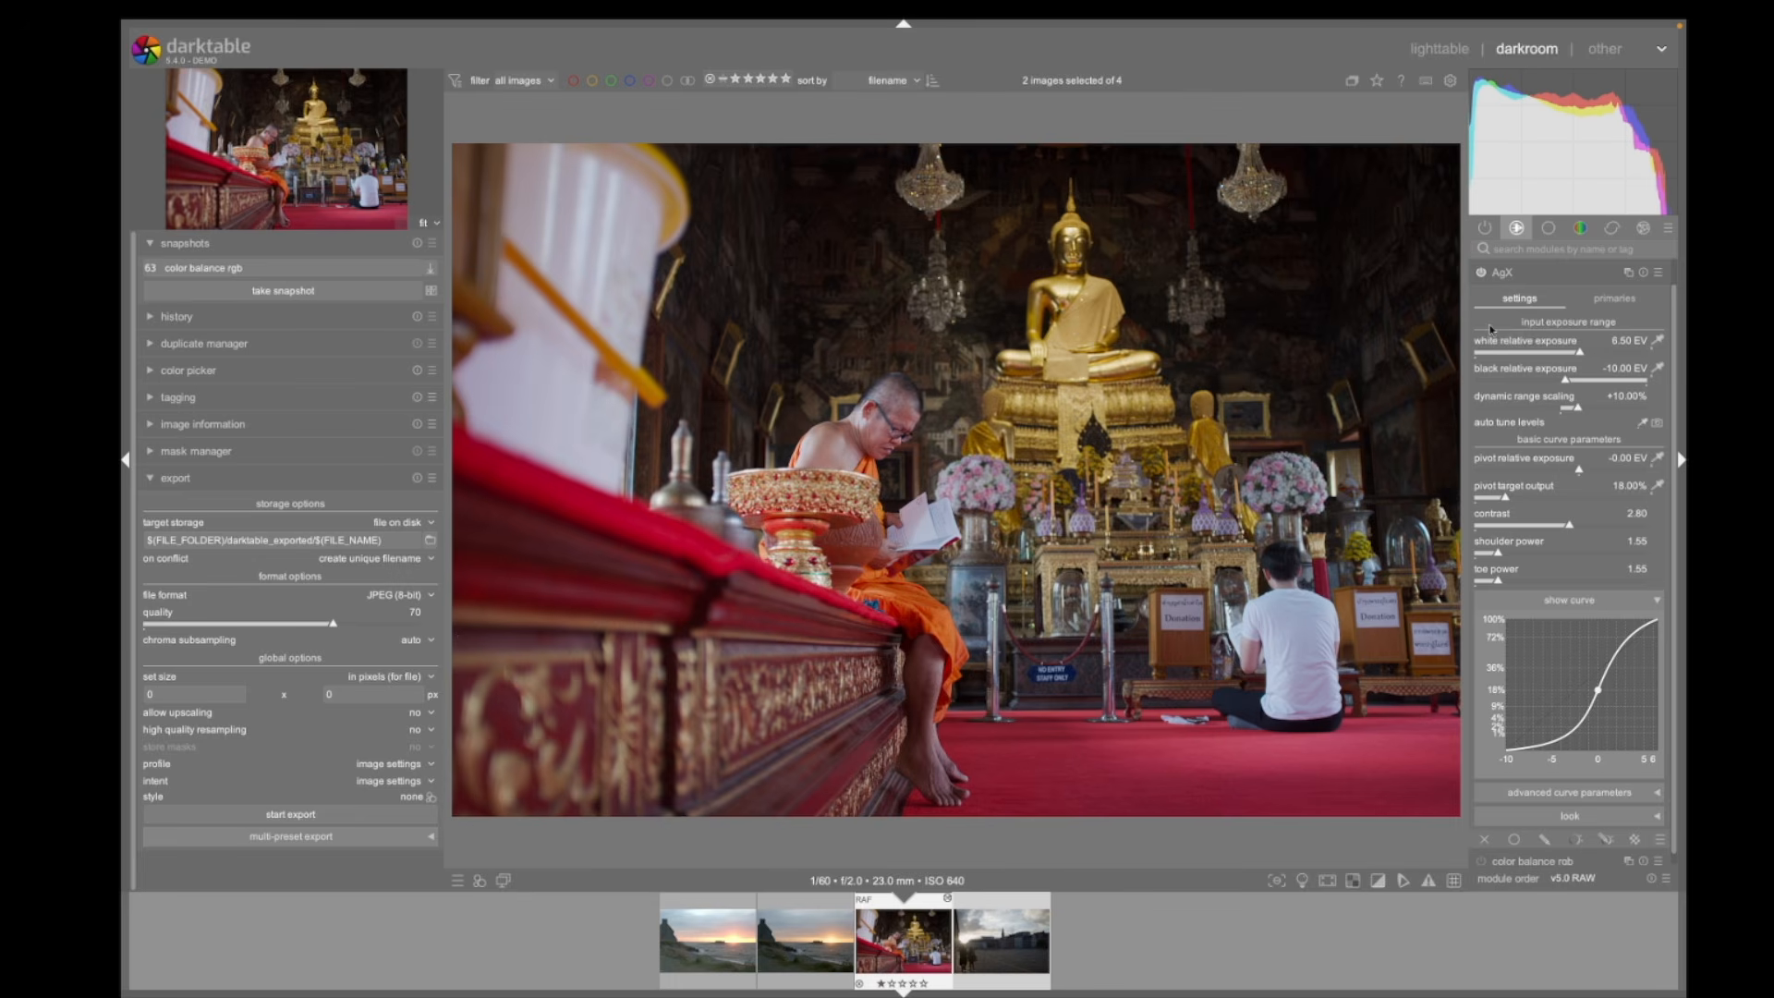
click(1643, 423)
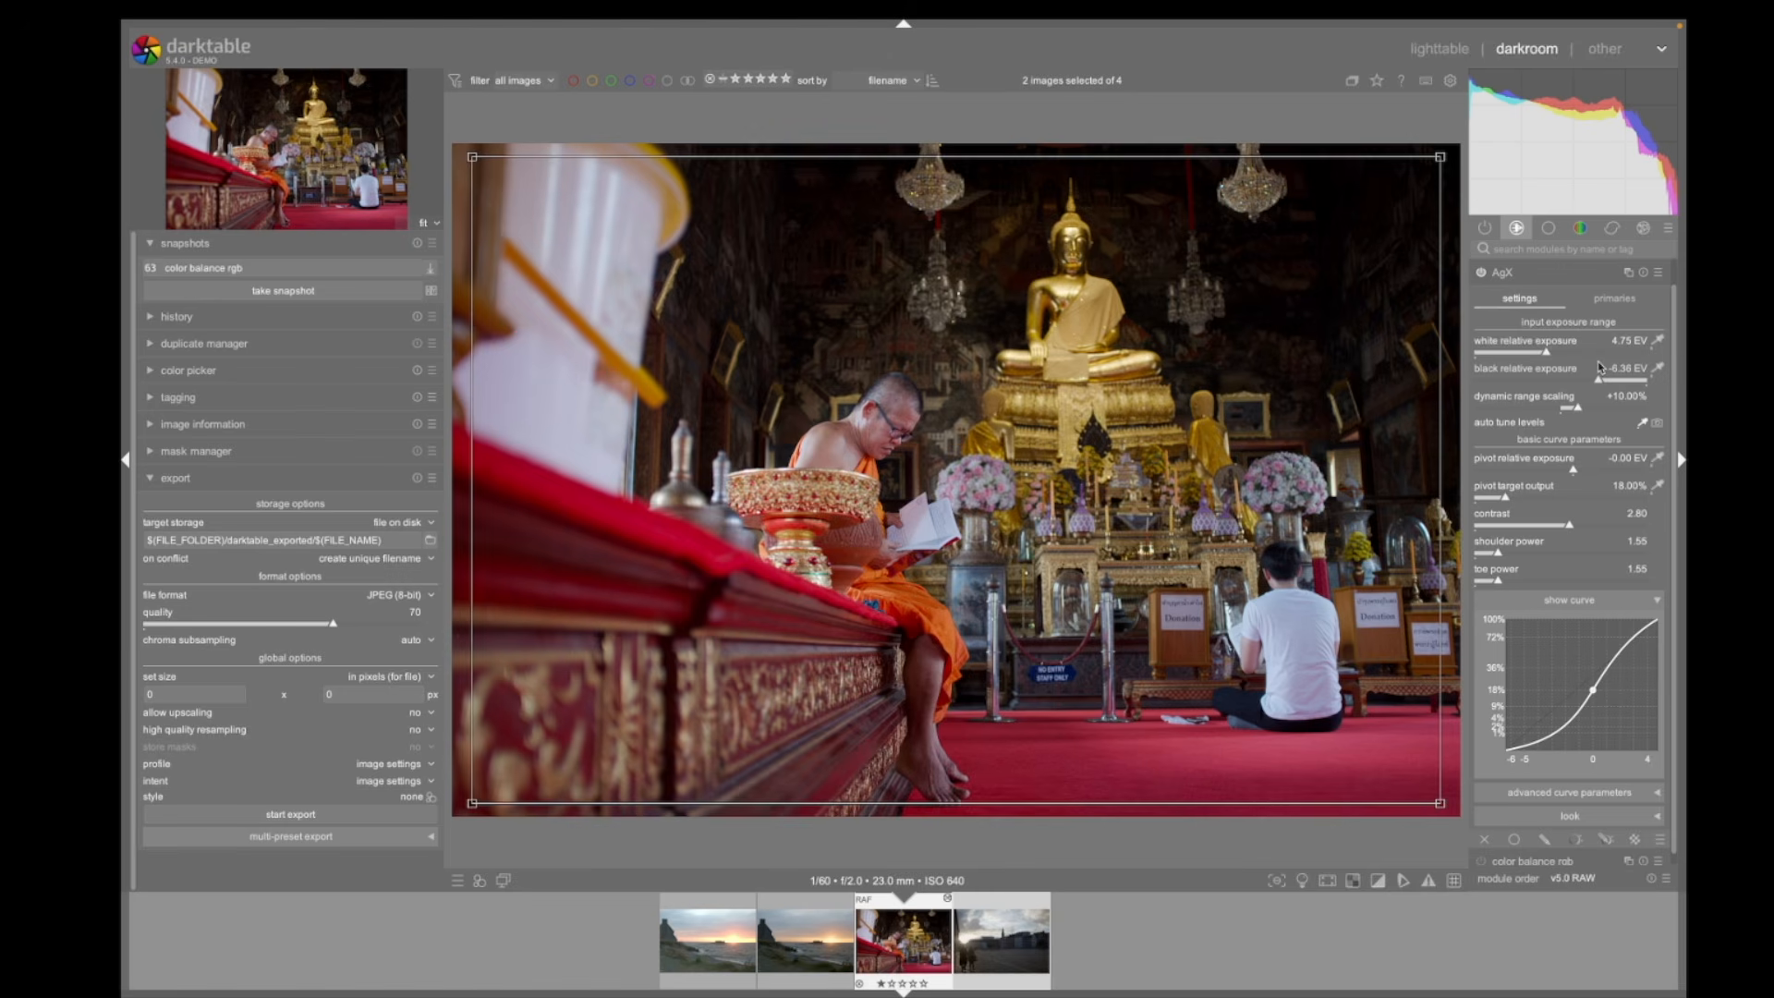
Apply the blender-like punchy preset to AgX and raise the pivot target output to 33.02%
click(1660, 274)
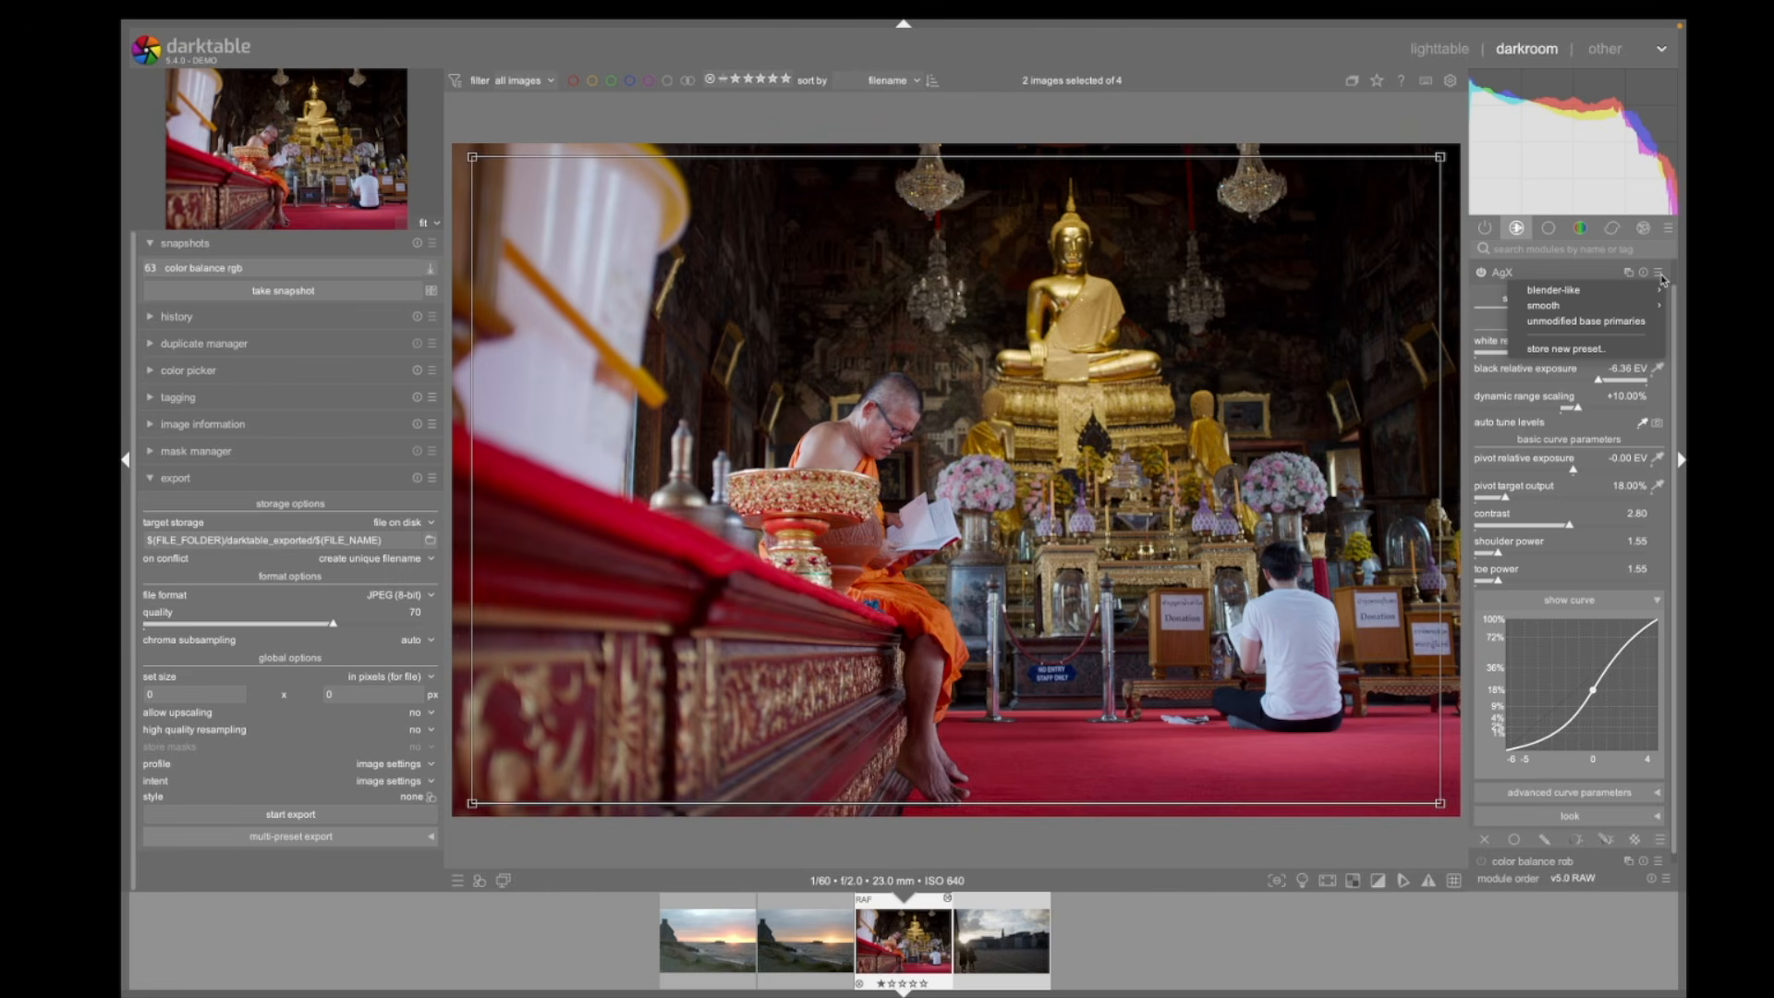
mouse_move(1633, 291)
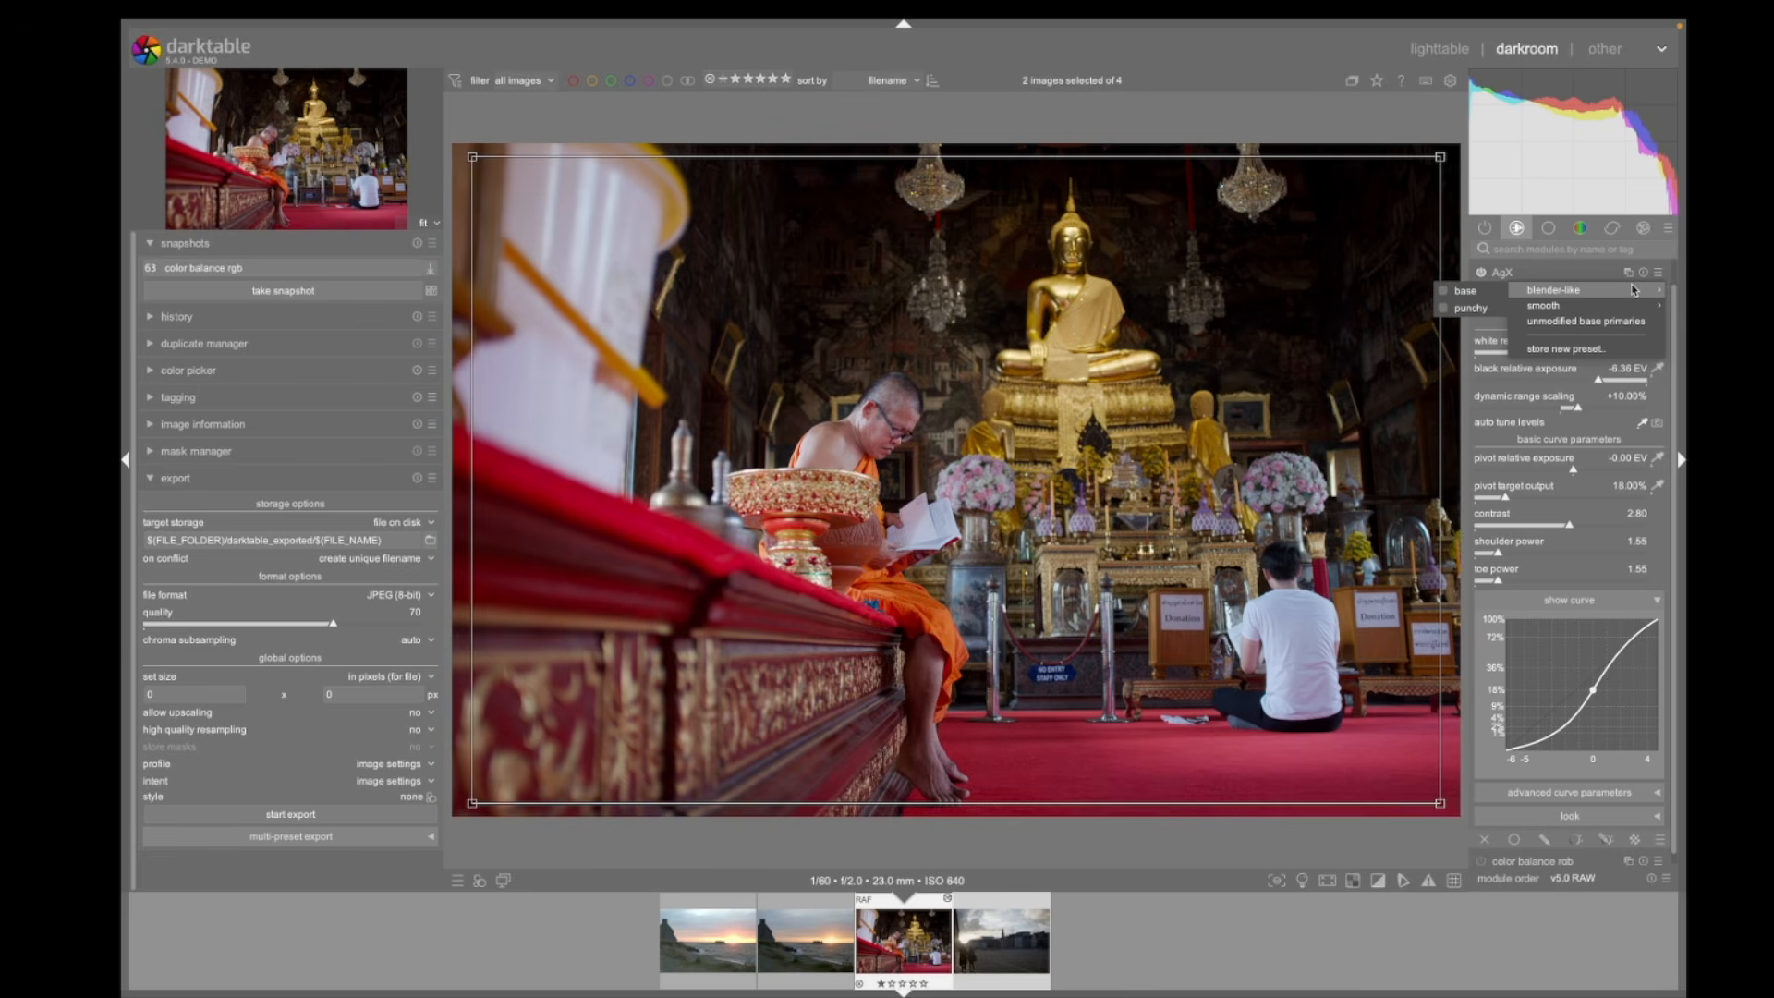
click(1482, 306)
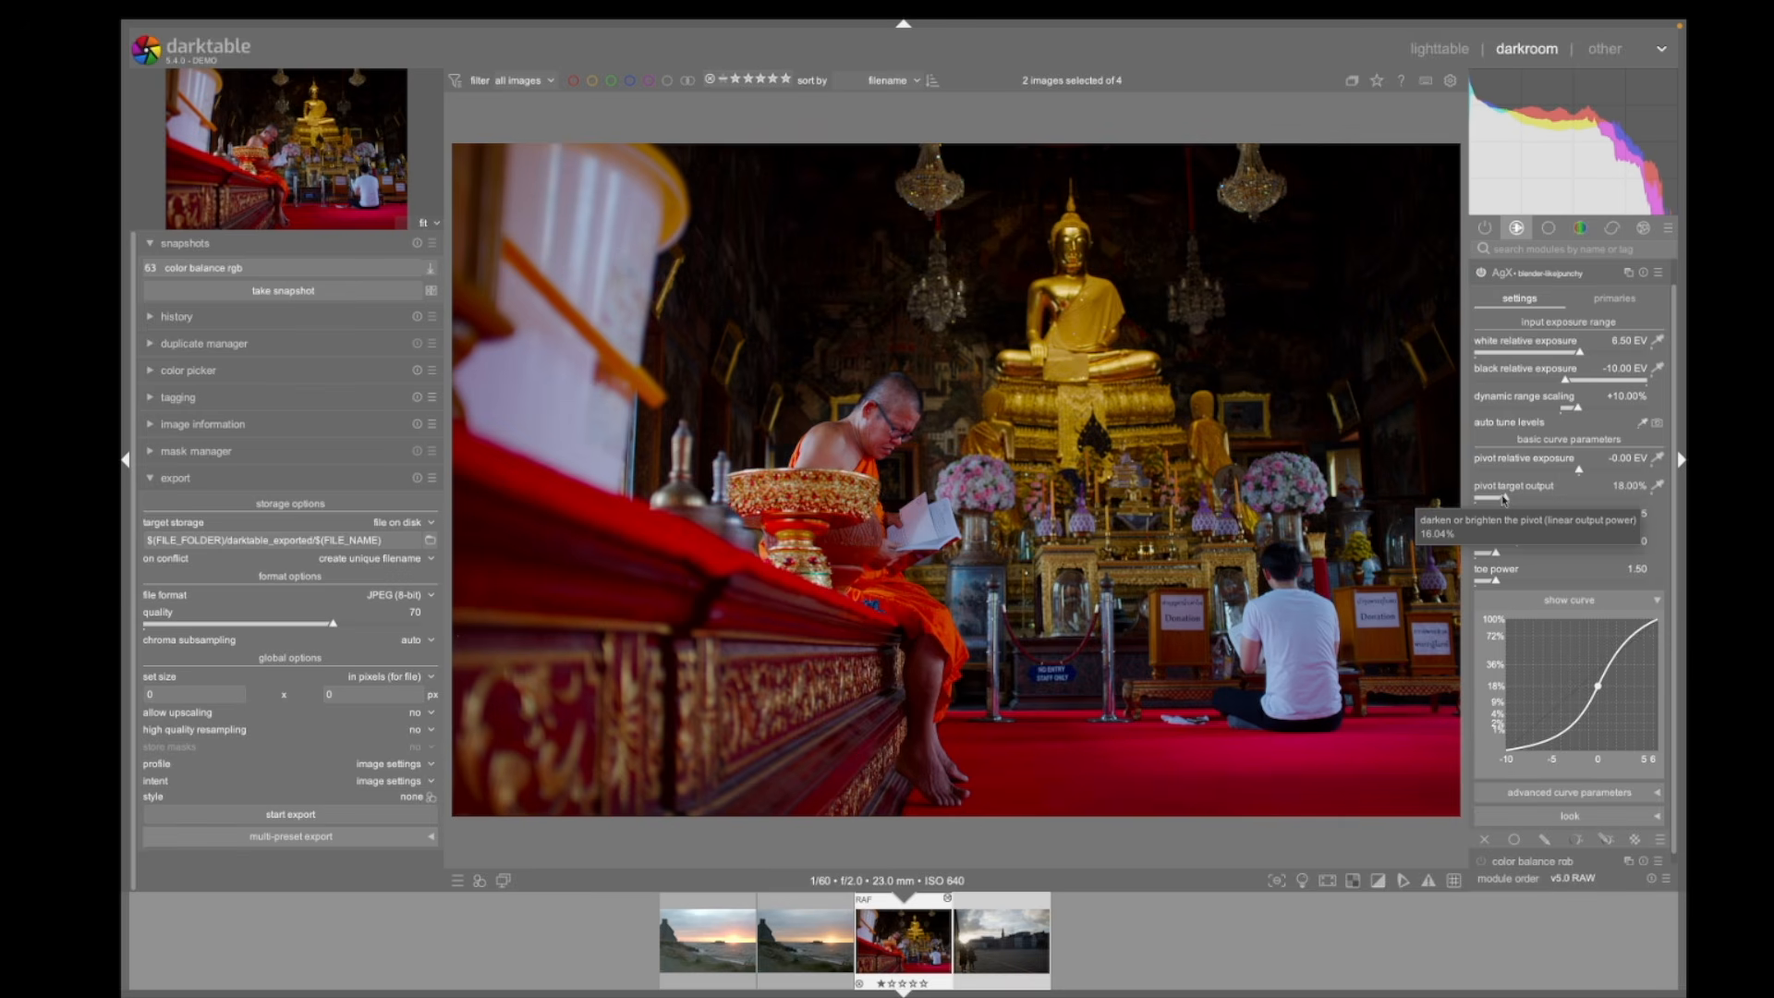
drag(1504, 500, 1532, 500)
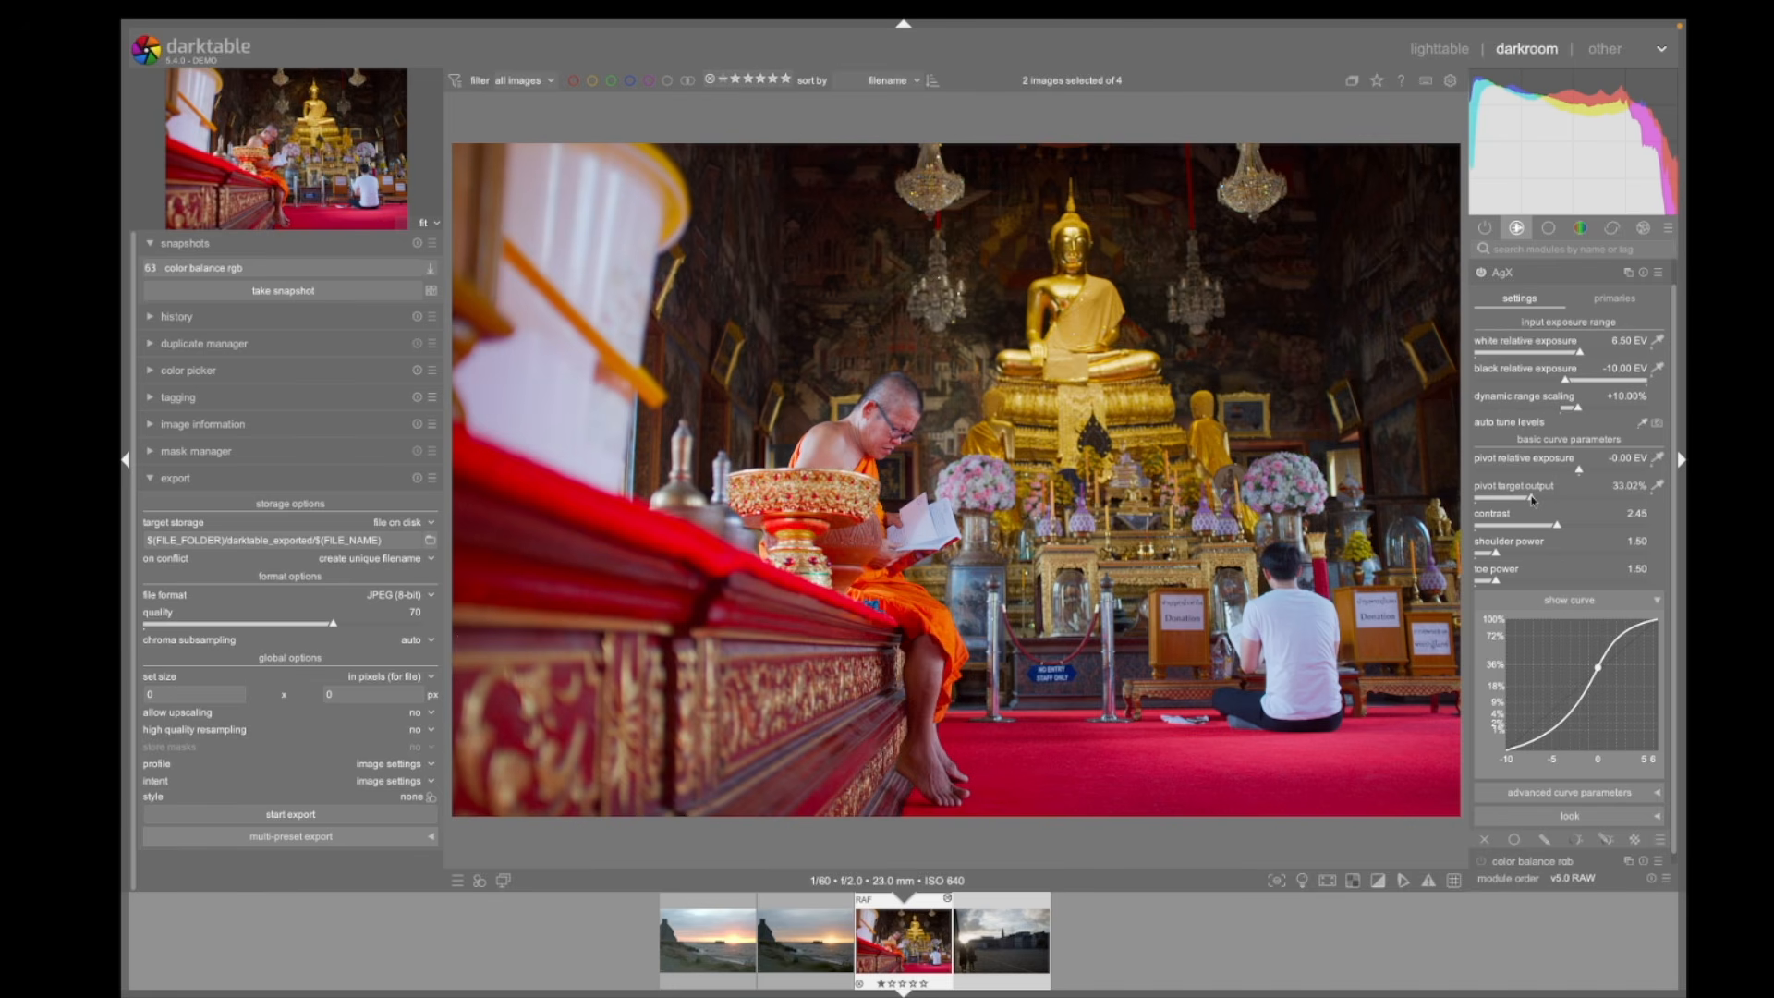
Increase the AgX curve's shoulder power to 2.17 and its toe power to 2.25
mouse_move(1632, 122)
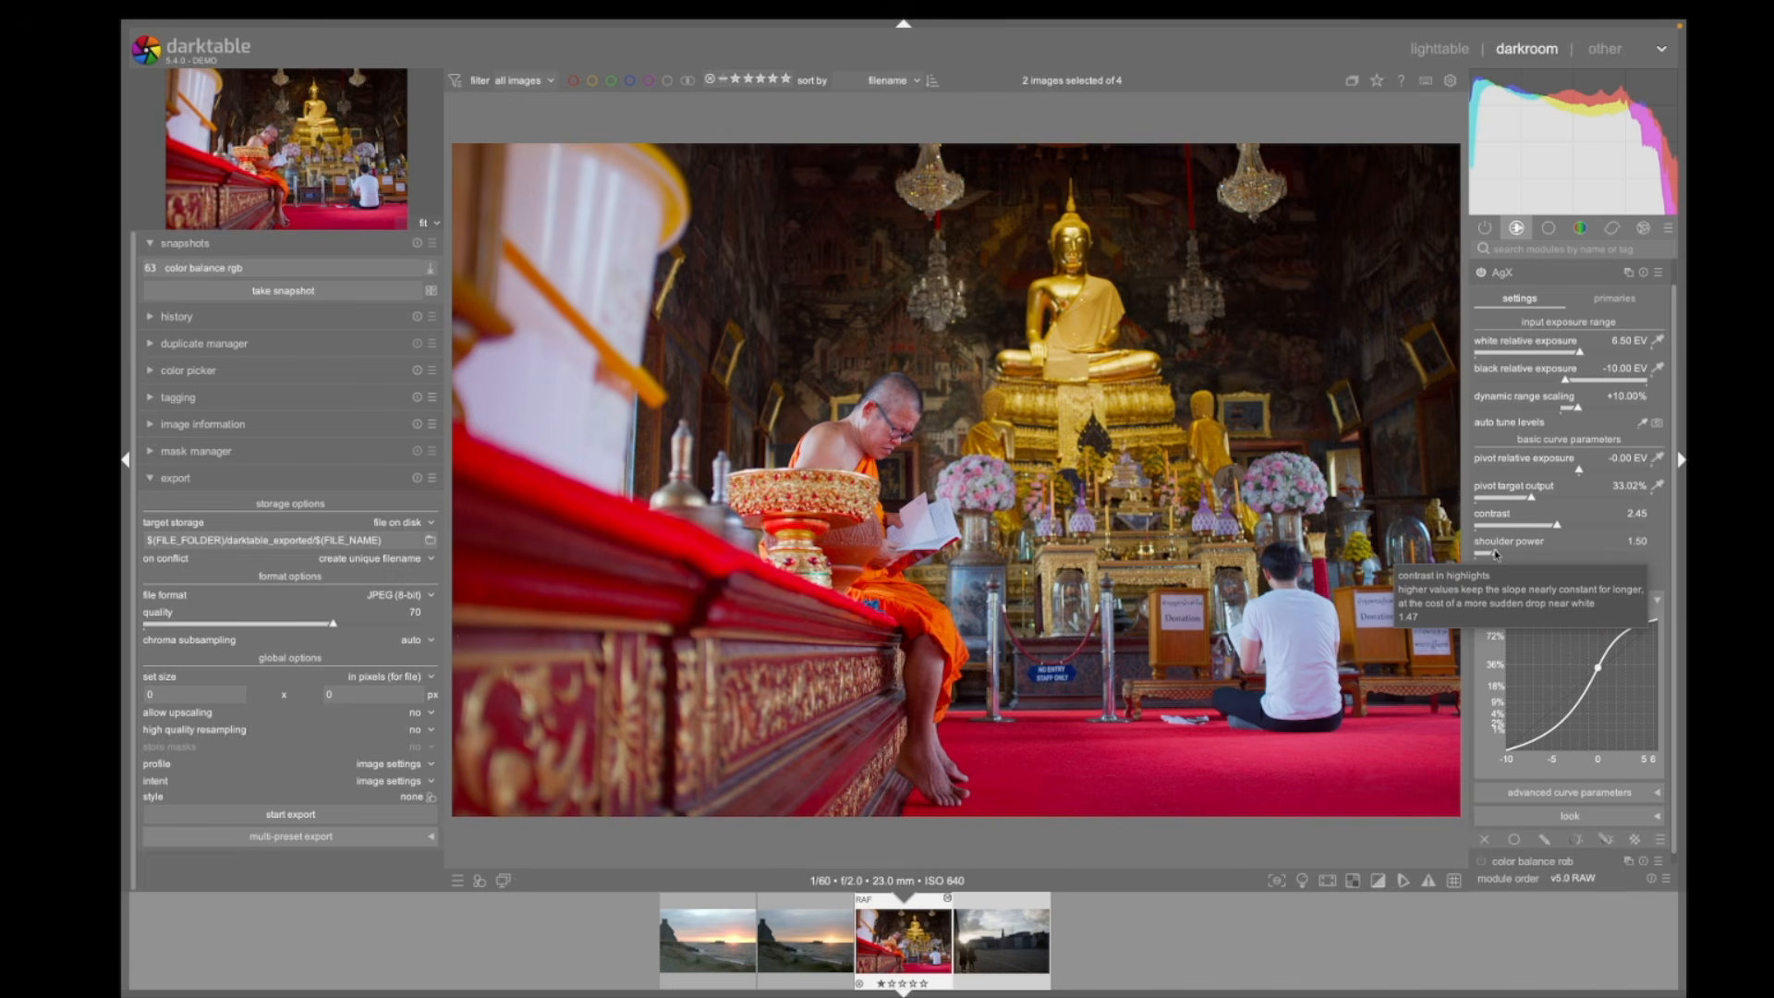
mouse_move(1496, 555)
mouse_down()
mouse_move(1561, 558)
mouse_move(1525, 557)
mouse_up()
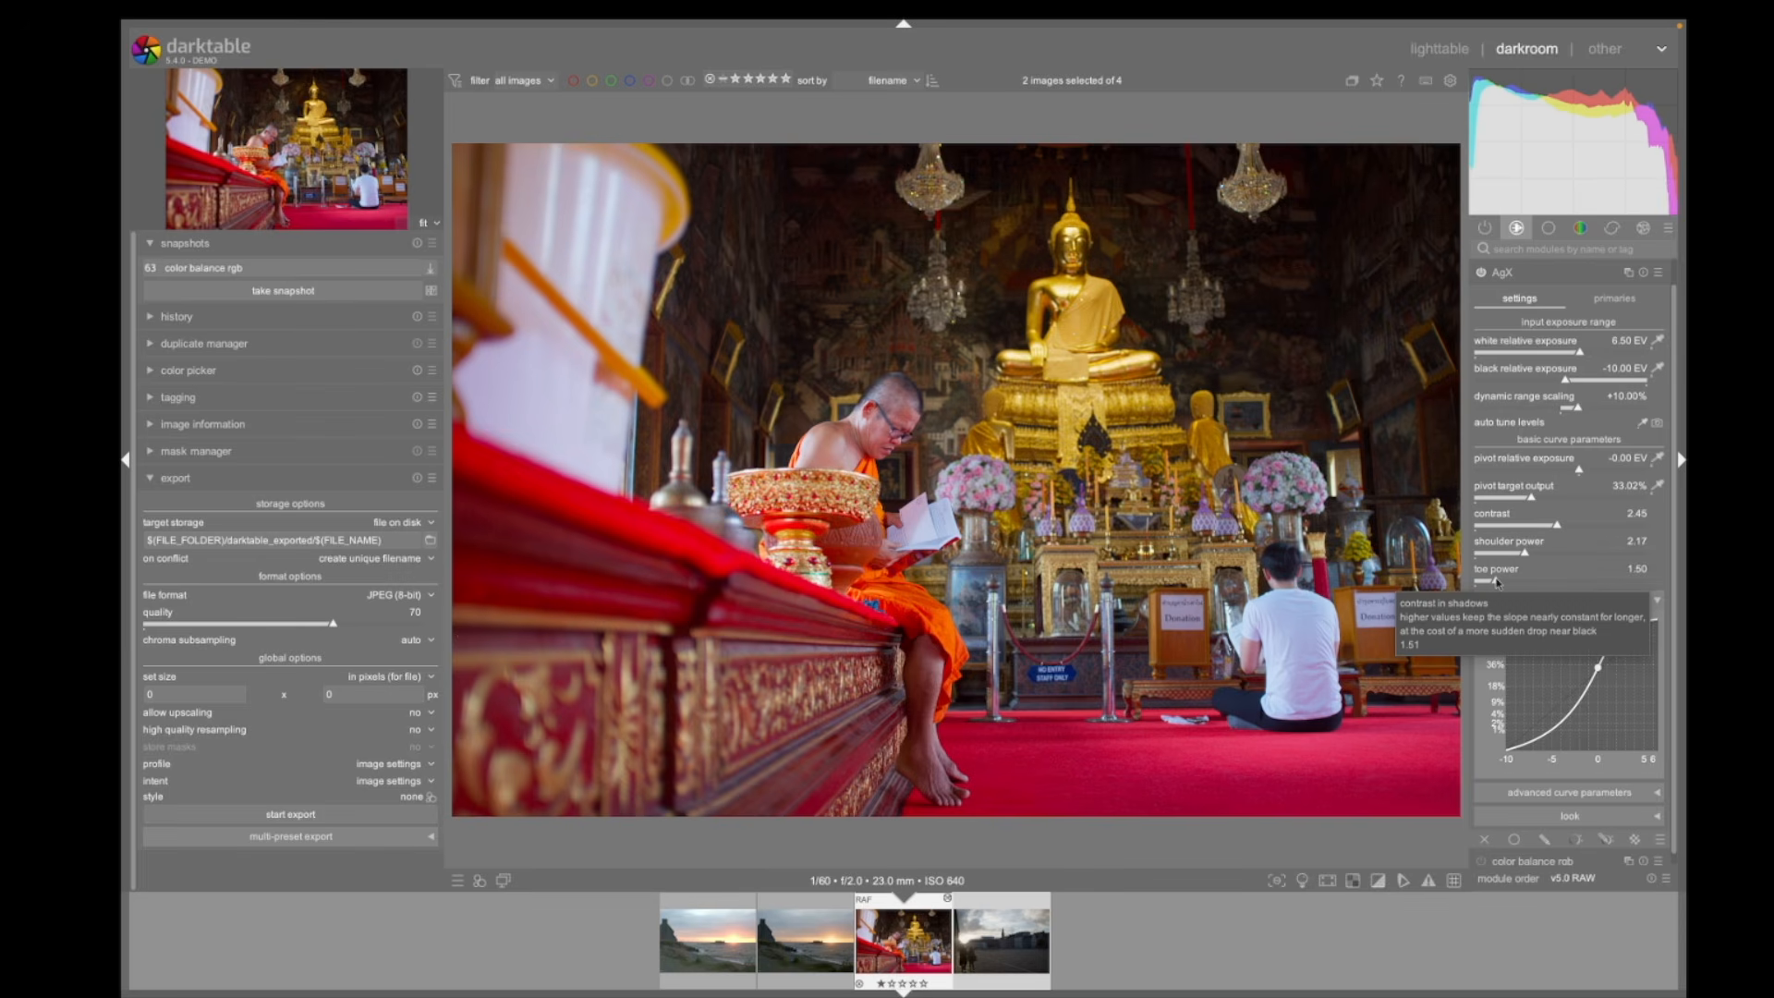
scroll(1498, 582, up, 1)
scroll(1499, 583, up, 13)
drag(1503, 582, 1529, 589)
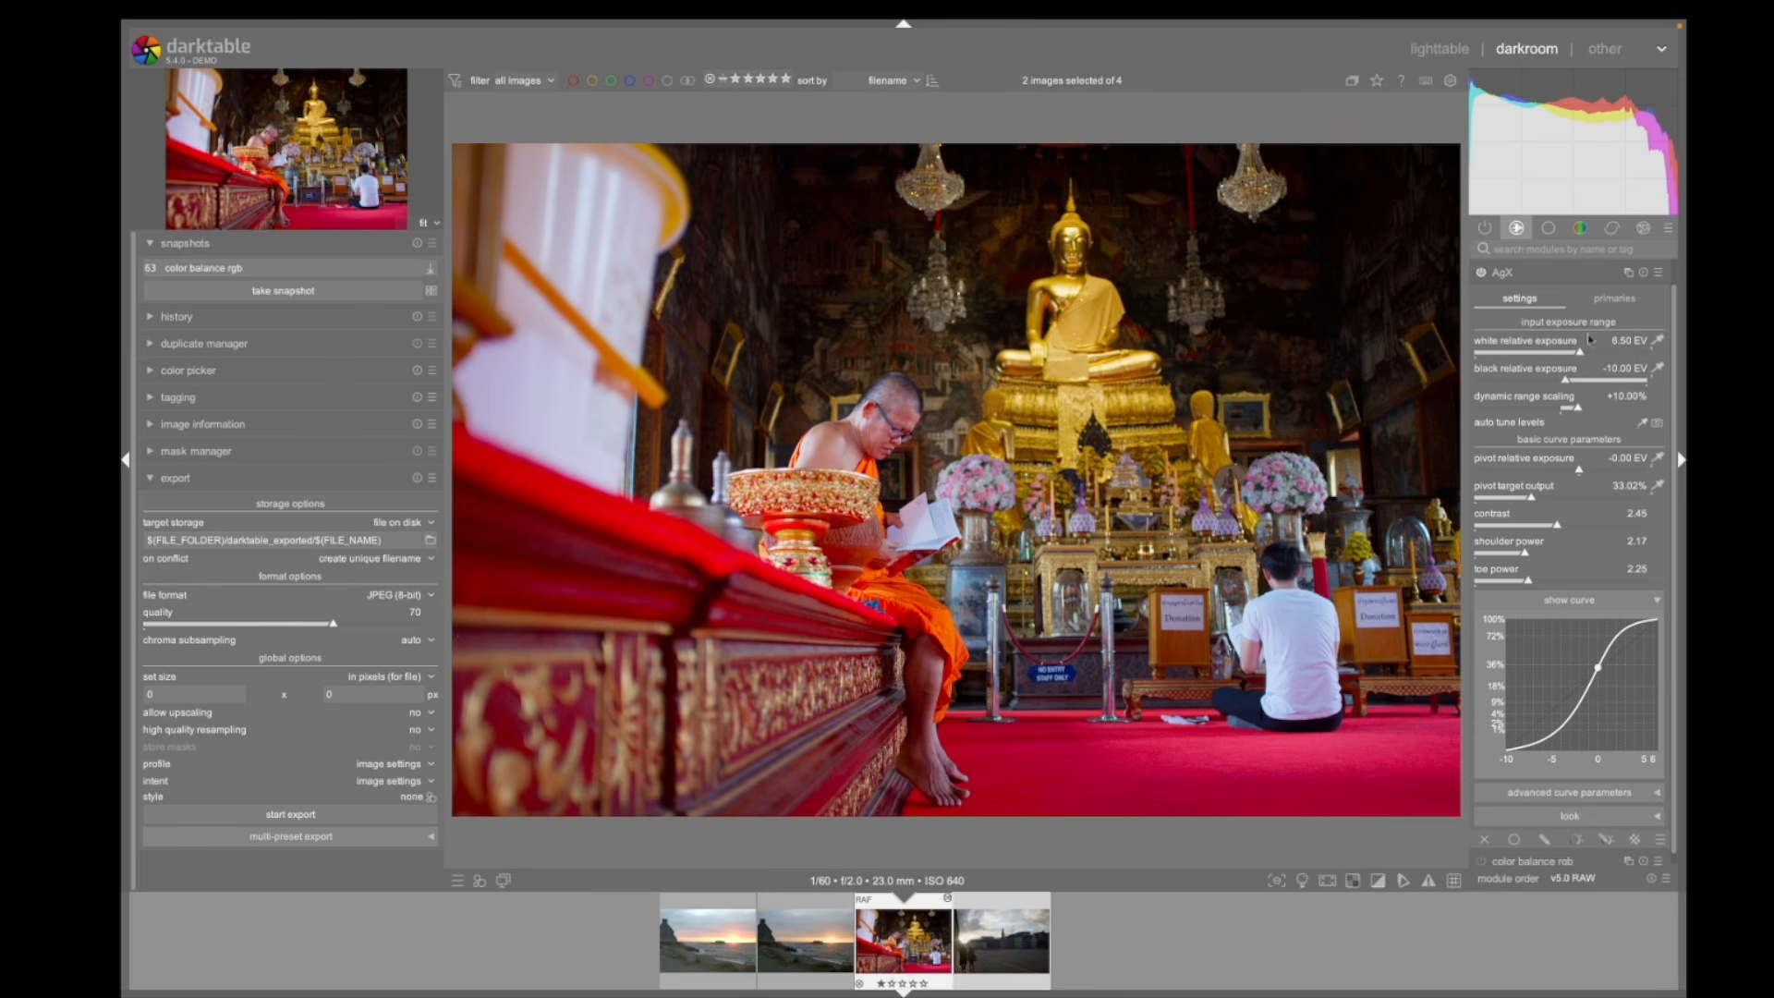
Try 50.90% red attenuation in the AgX primaries before tone mapping, and set it to 0.00%
click(1613, 299)
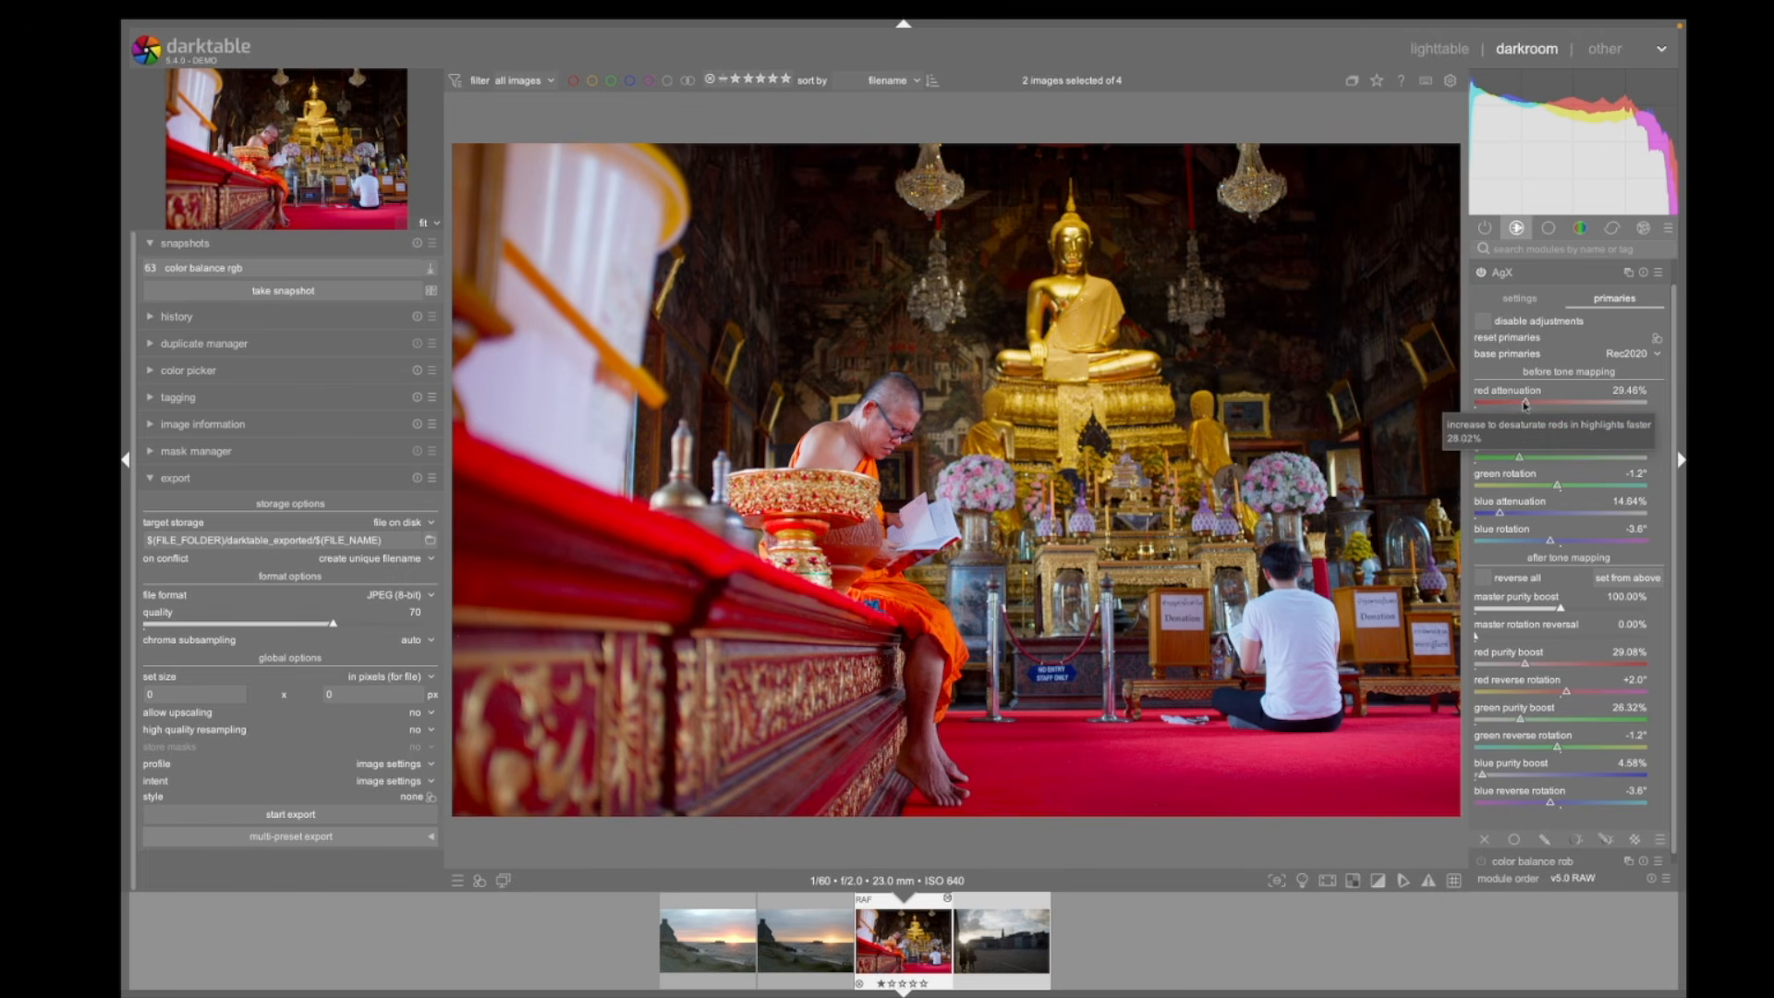
drag(1527, 404, 1567, 414)
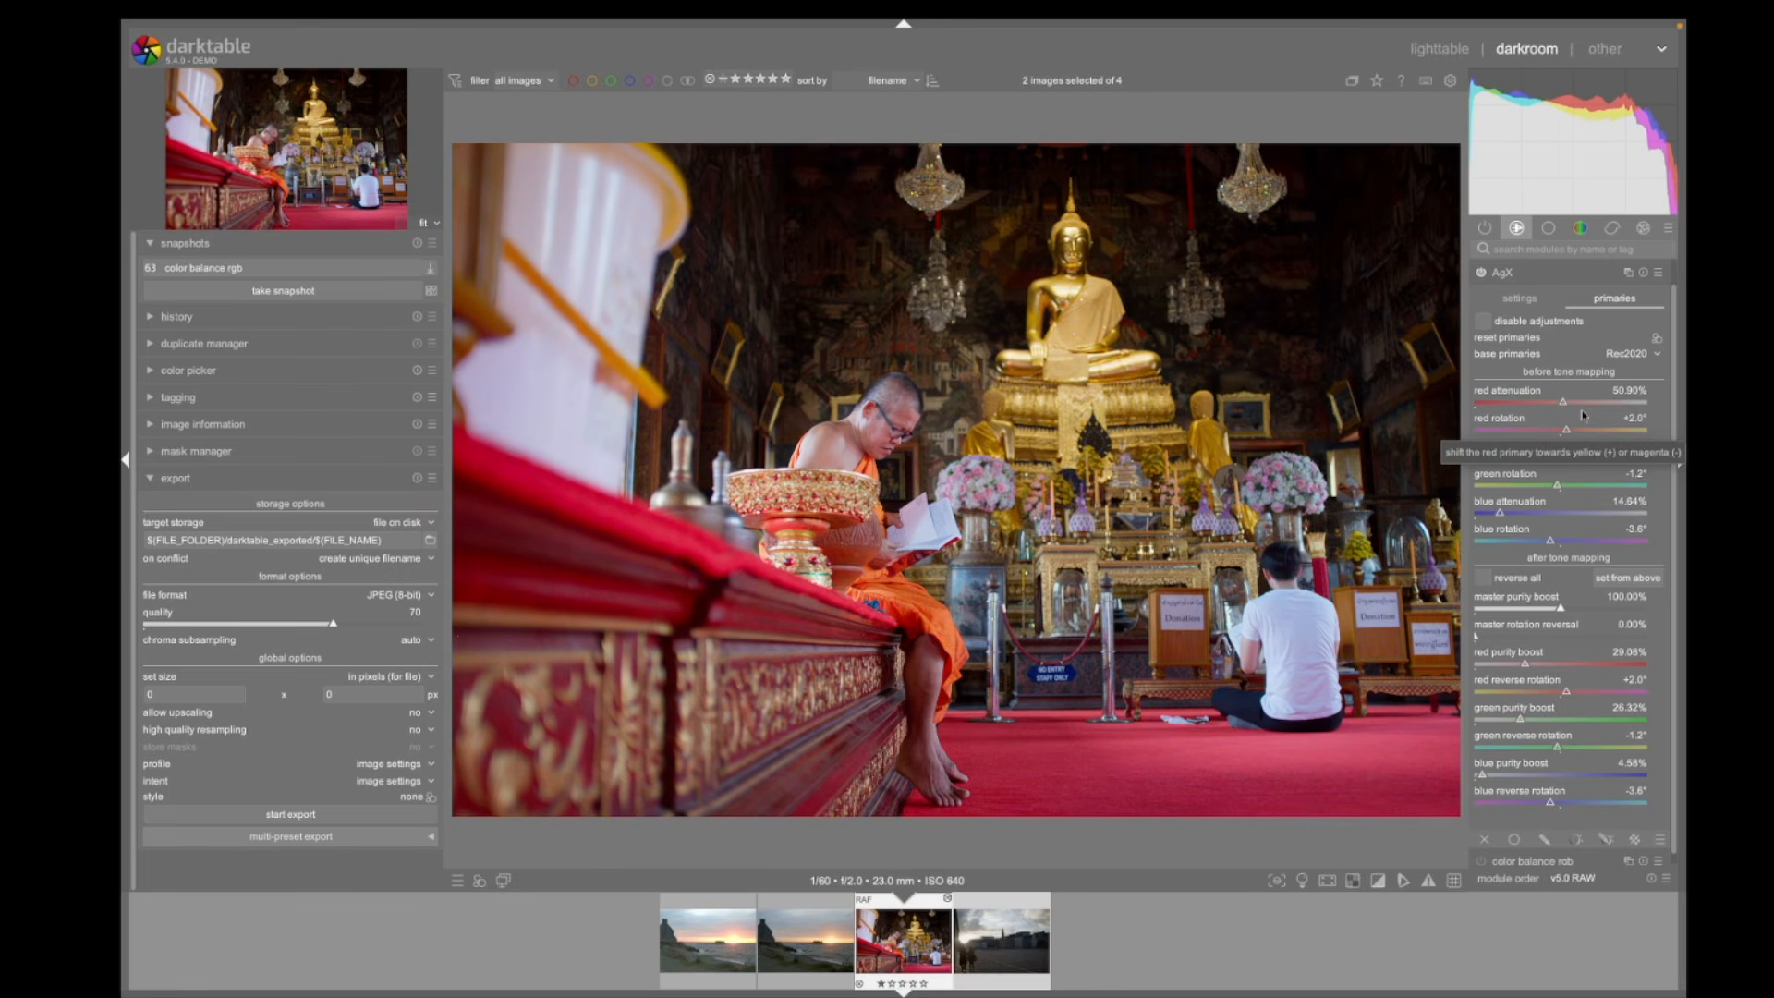
click(1577, 404)
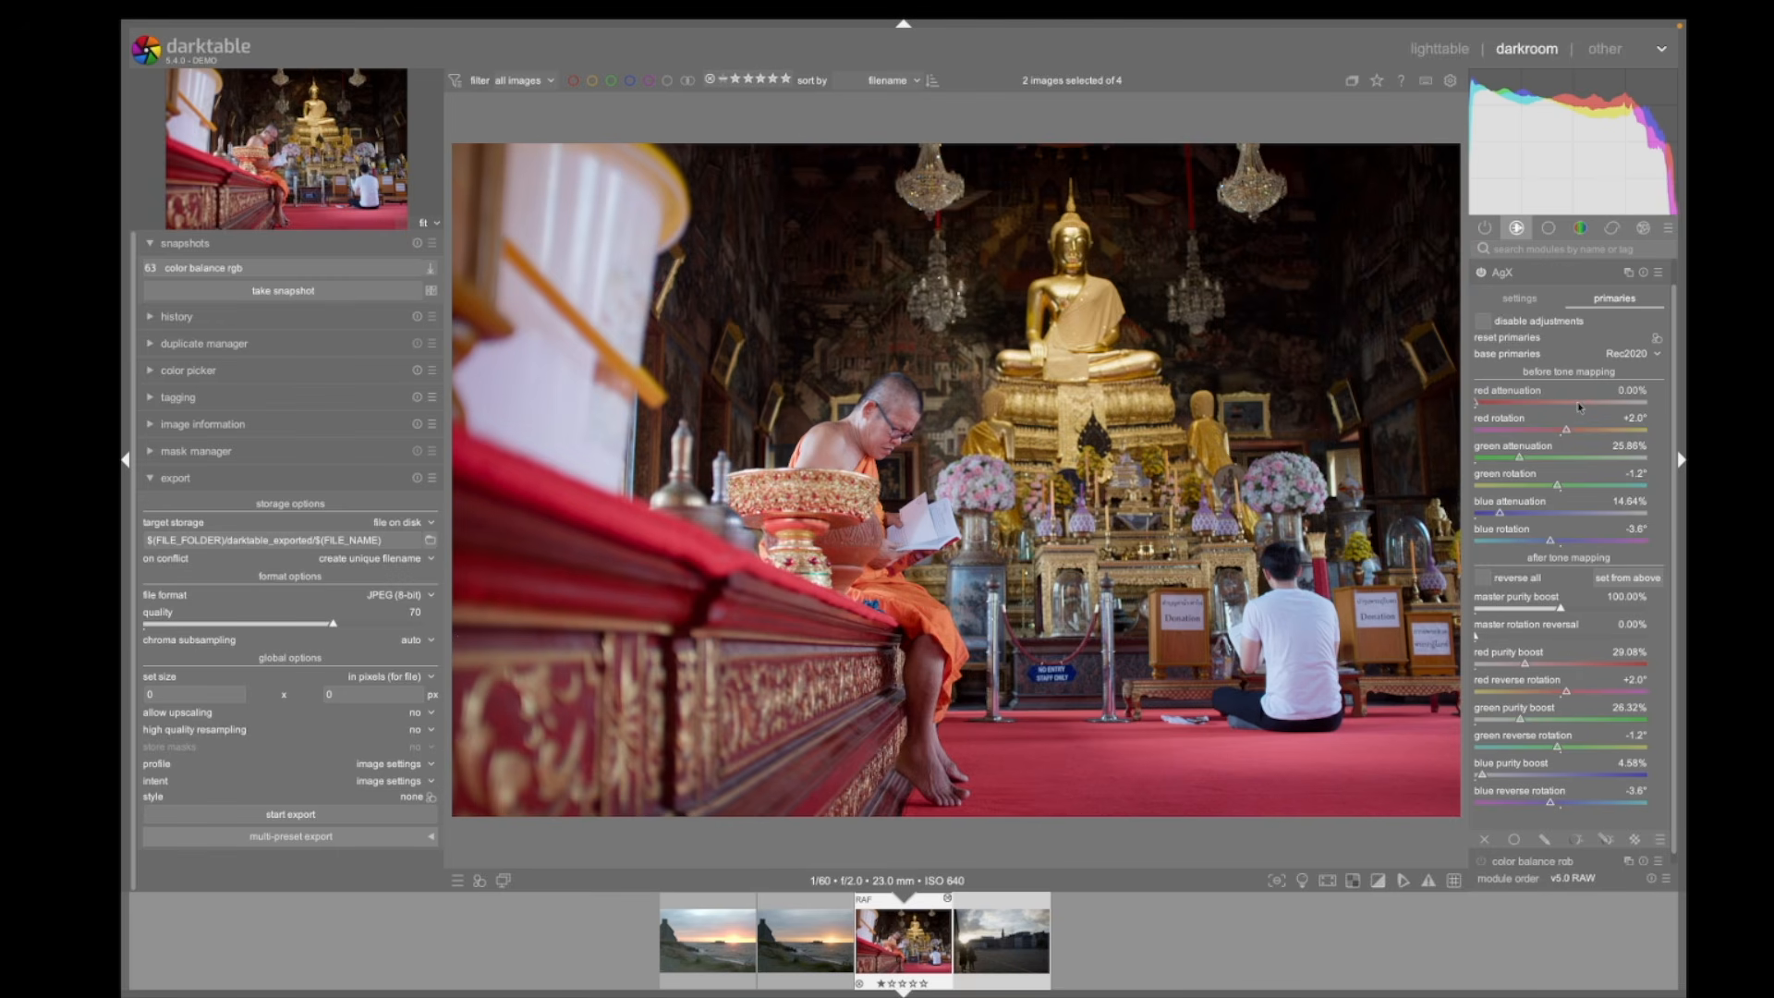
Raise the red attenuation before tone mapping to 39.23% in the AgX primaries
drag(1477, 403, 1514, 407)
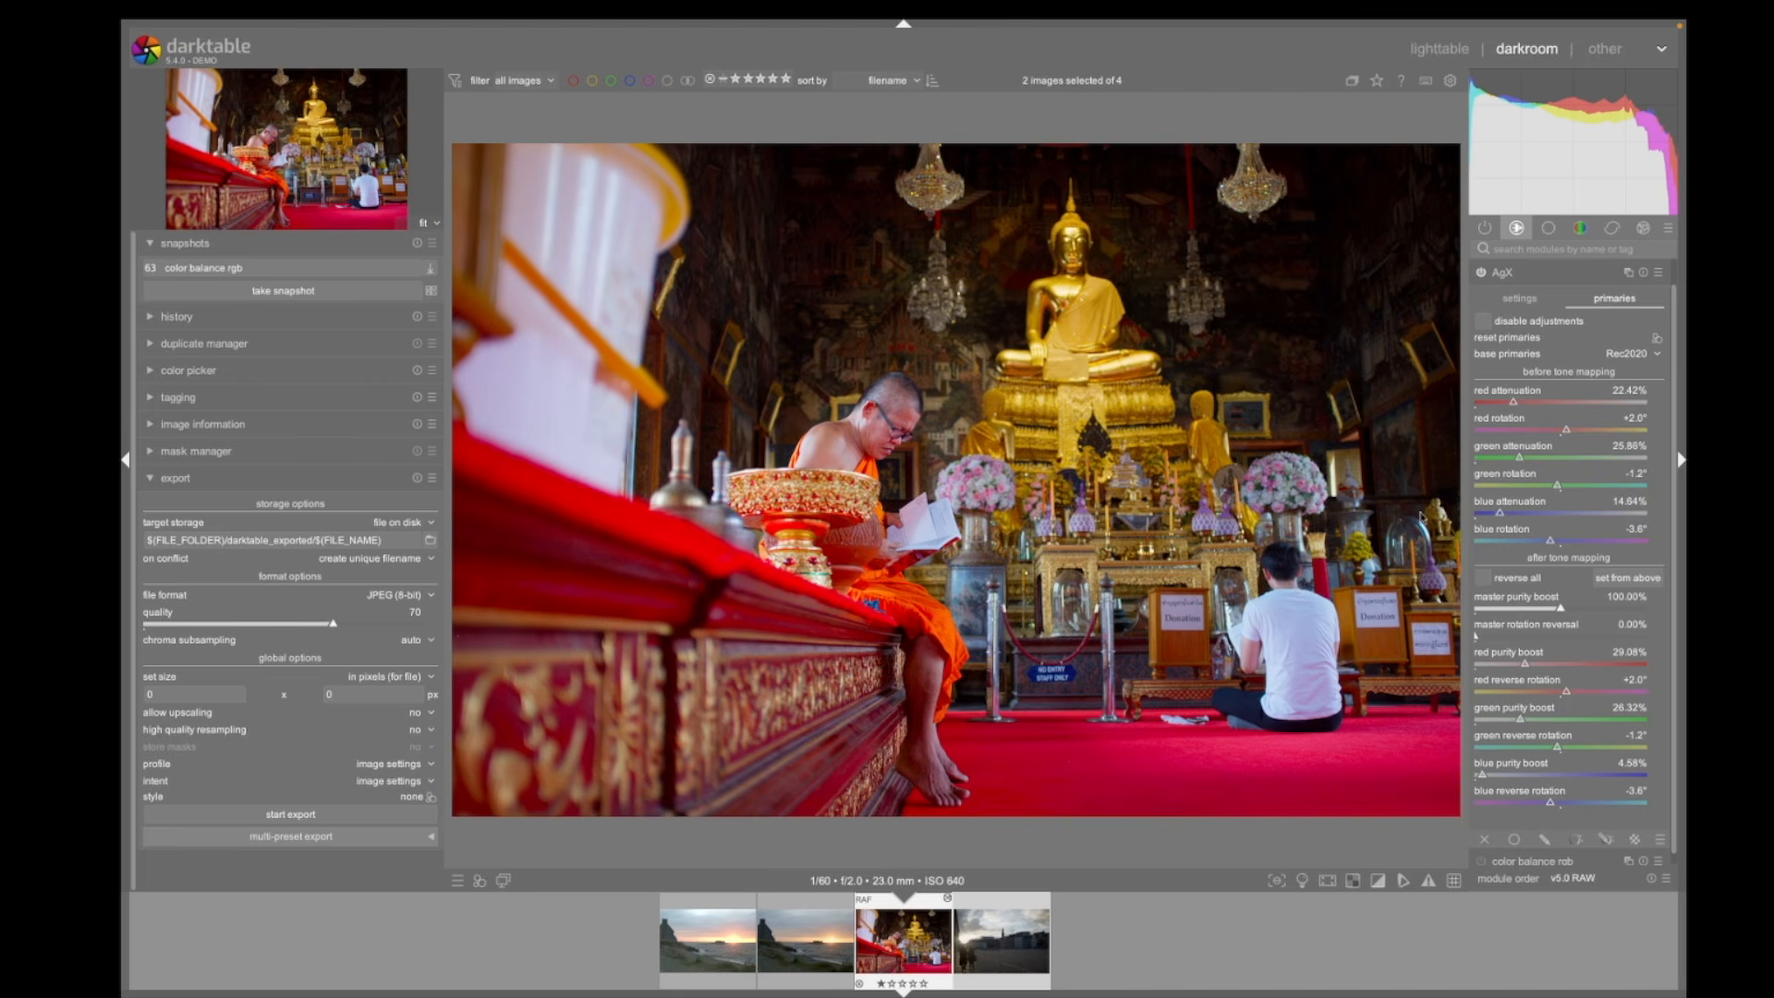
drag(1511, 404, 1532, 405)
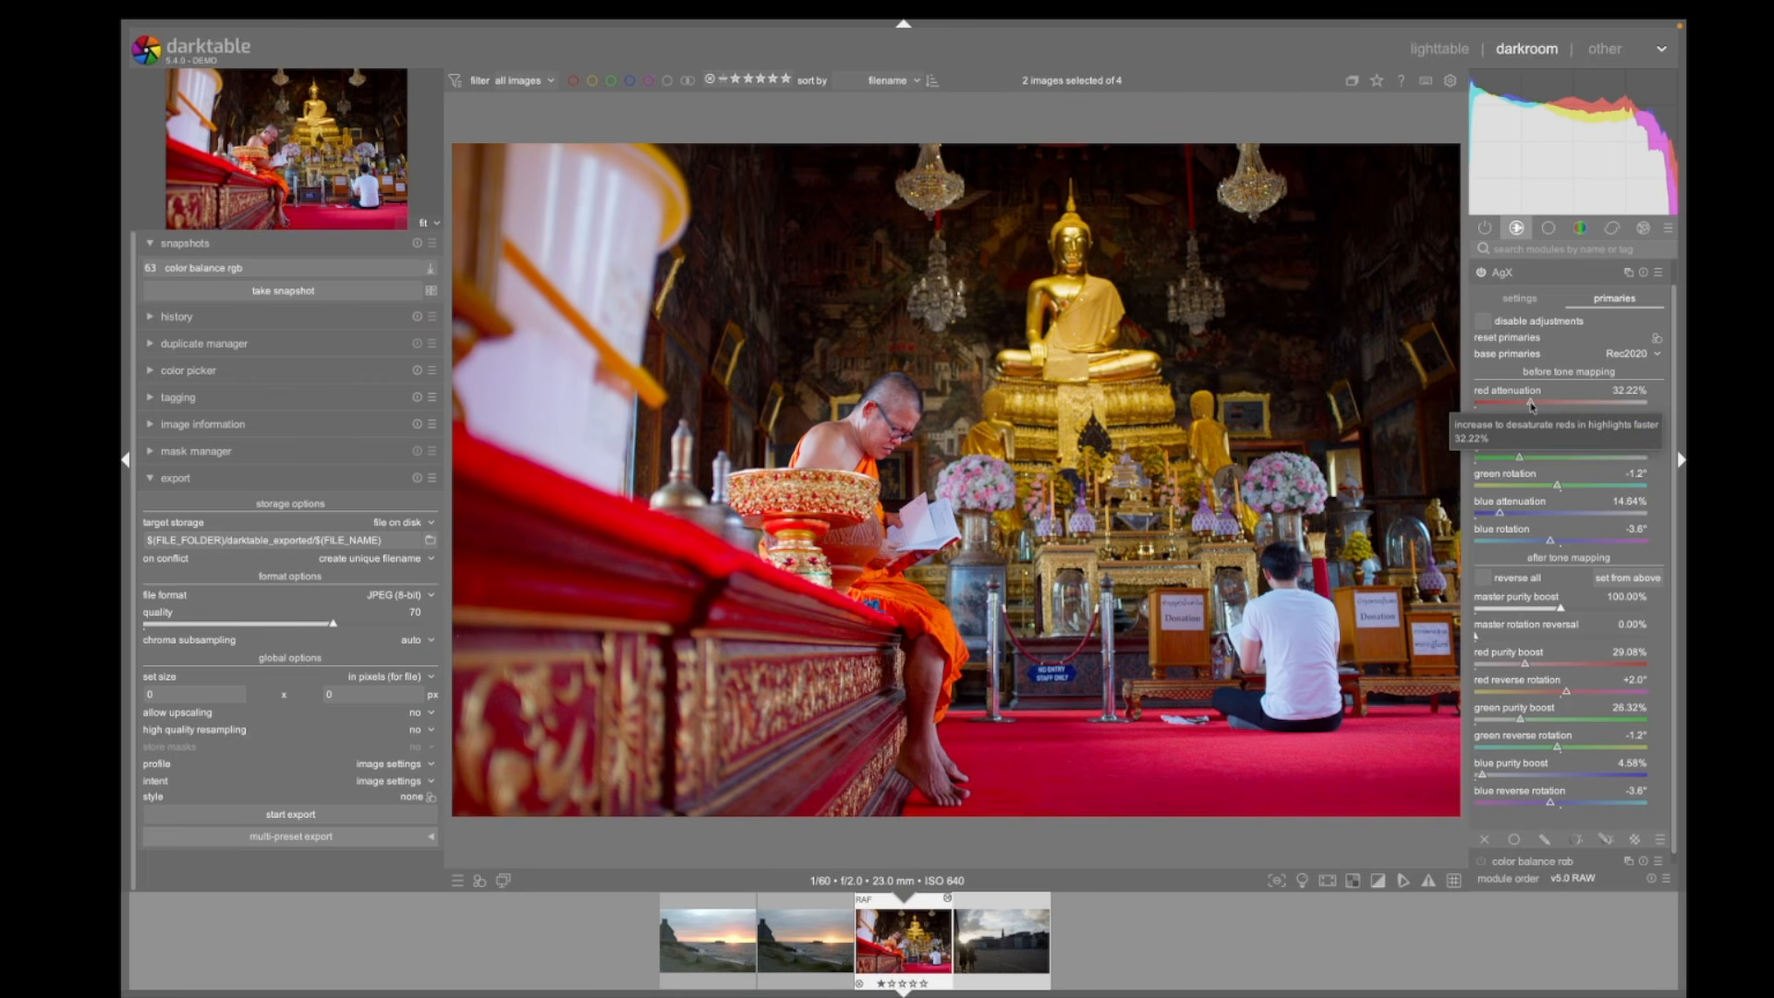
drag(1531, 405, 1543, 403)
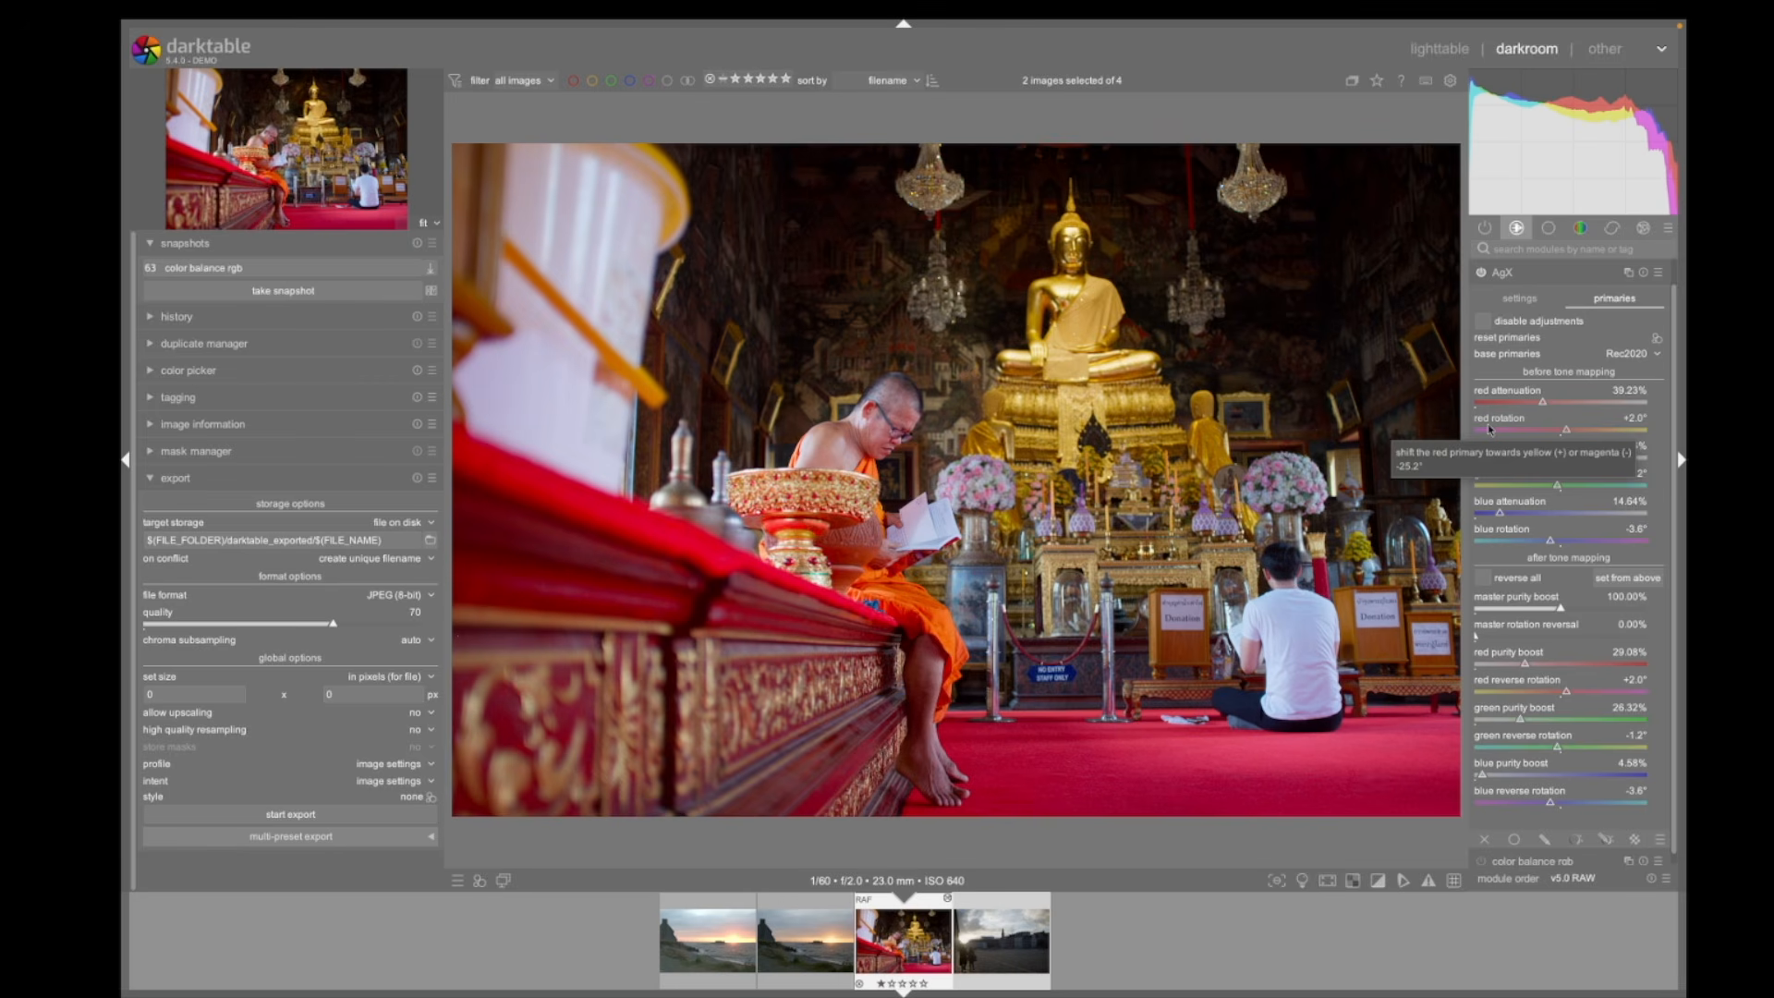
Try a red rotation of +8.8° before tone mapping, and set it to +0.3°
click(1581, 434)
drag(1582, 438, 1587, 440)
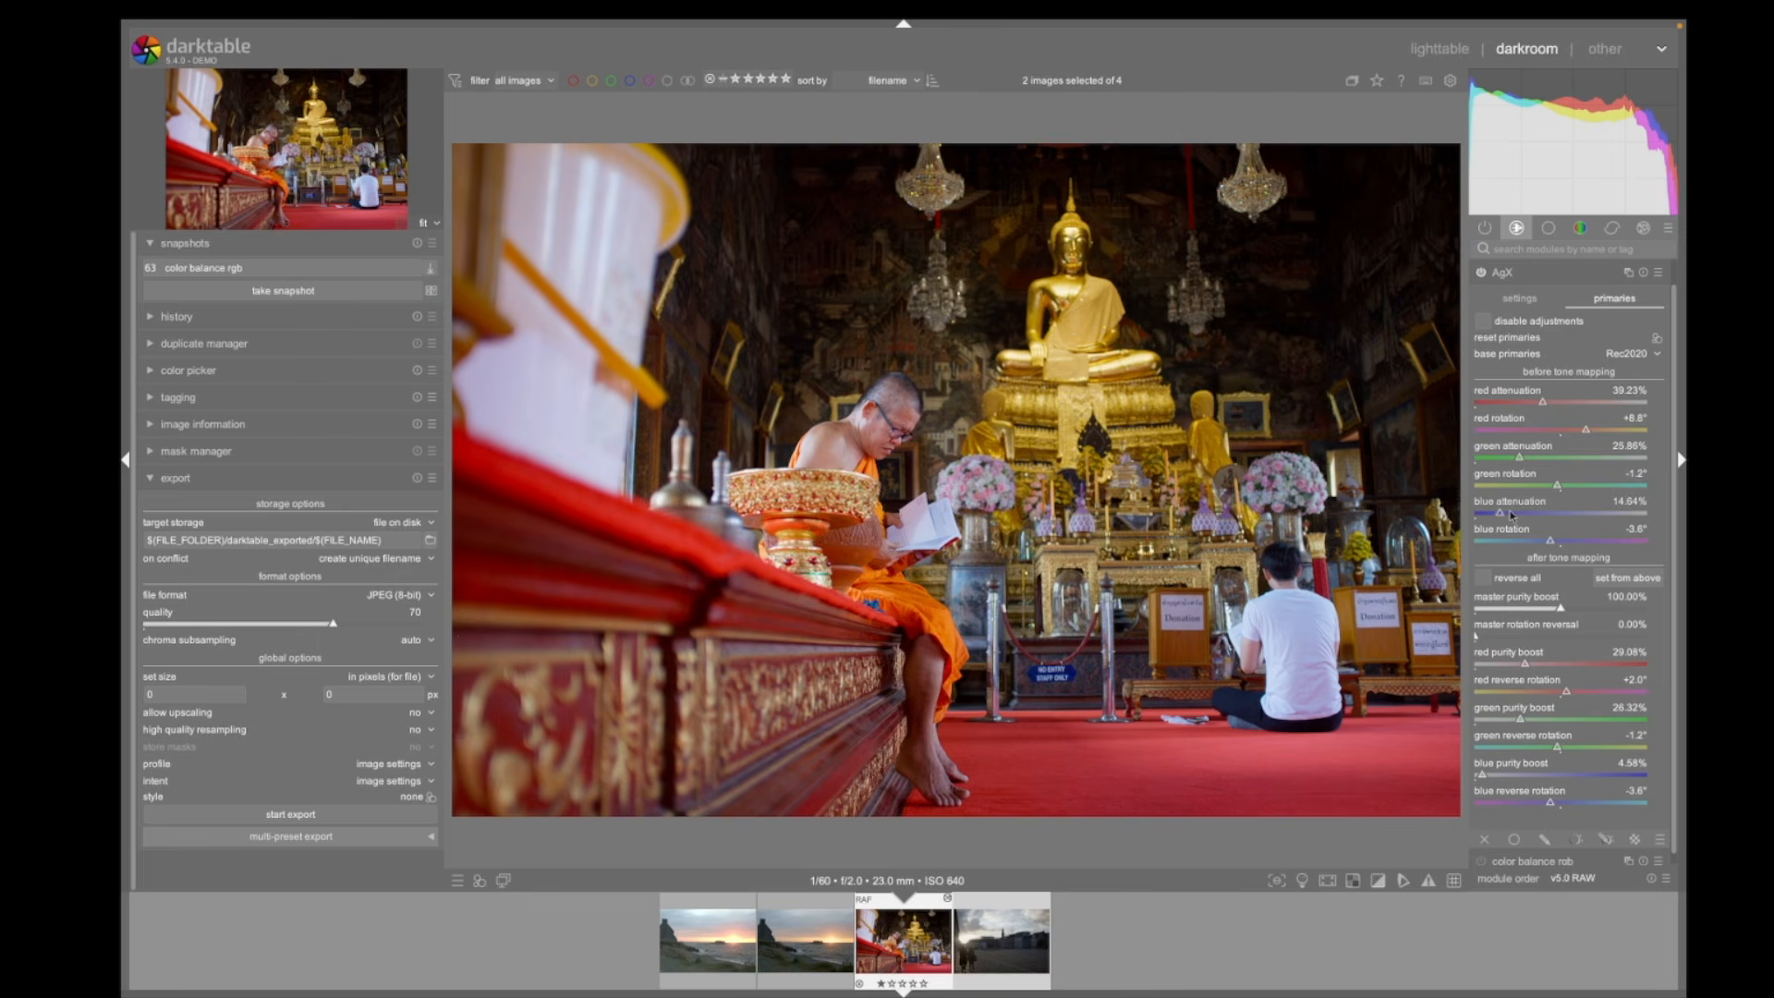
drag(1587, 431, 1561, 432)
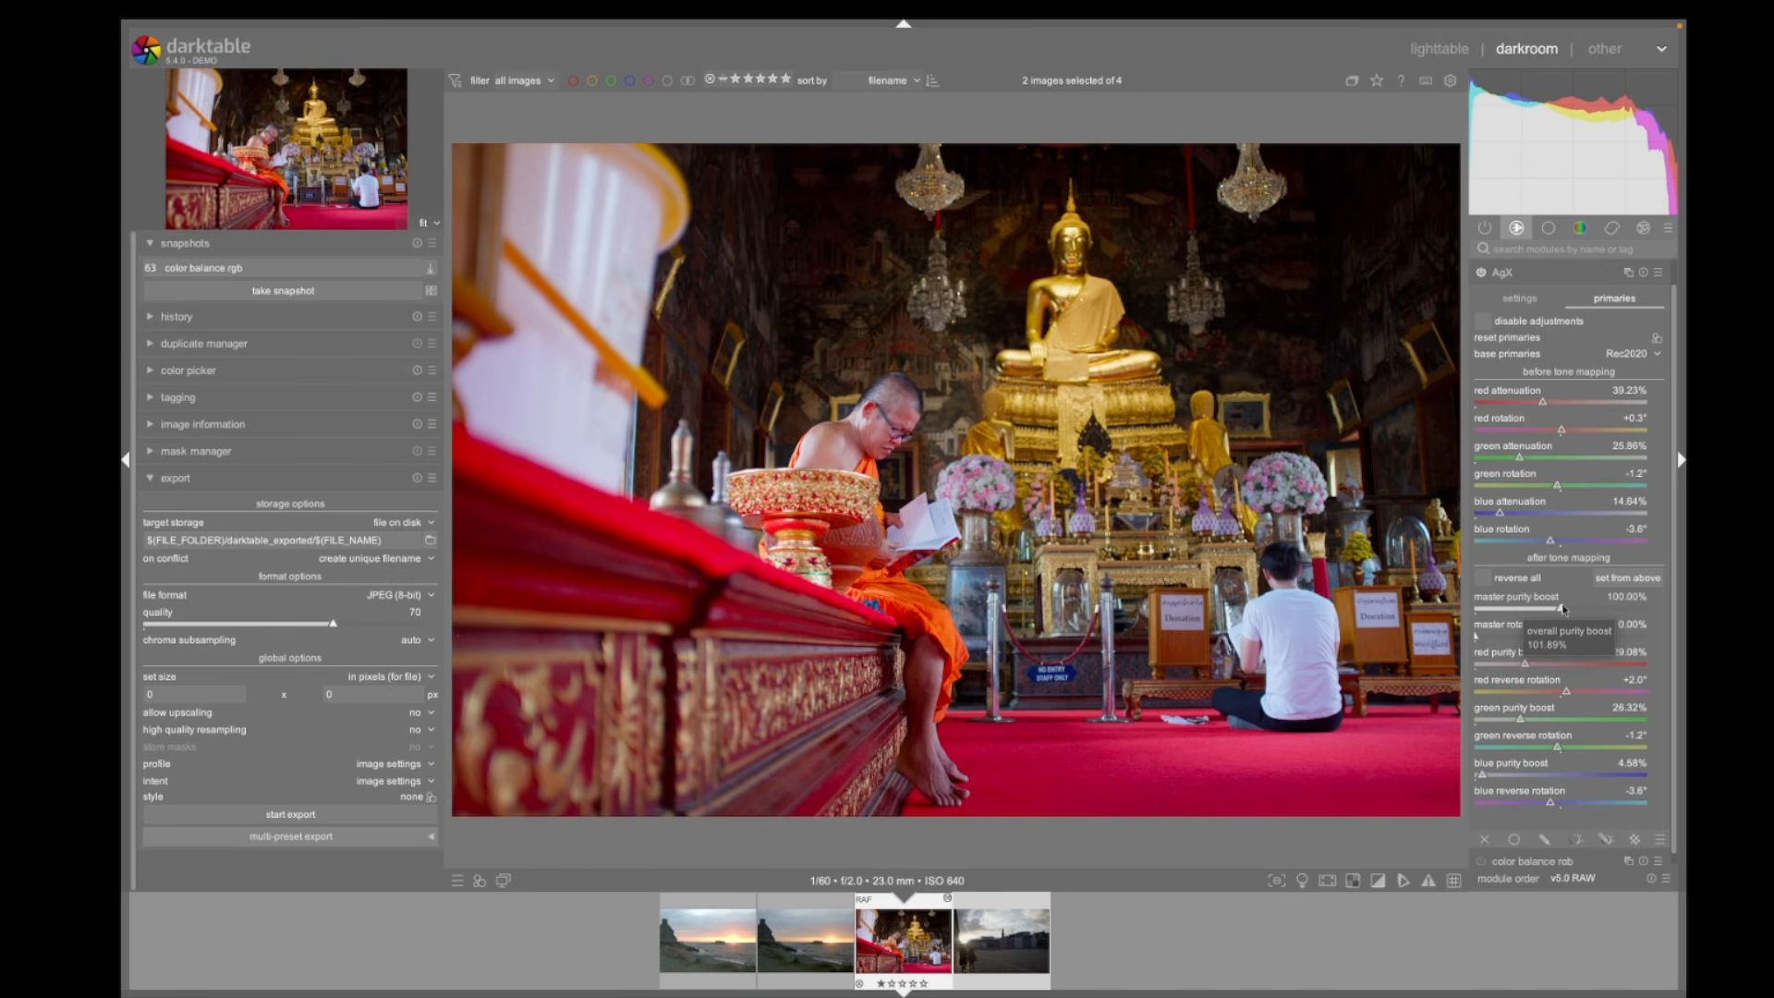
Try master purity boosts of 0.94%, 116.98% and 171.70% after tone mapping, and set the boost to 139.62%
drag(1563, 610, 1476, 612)
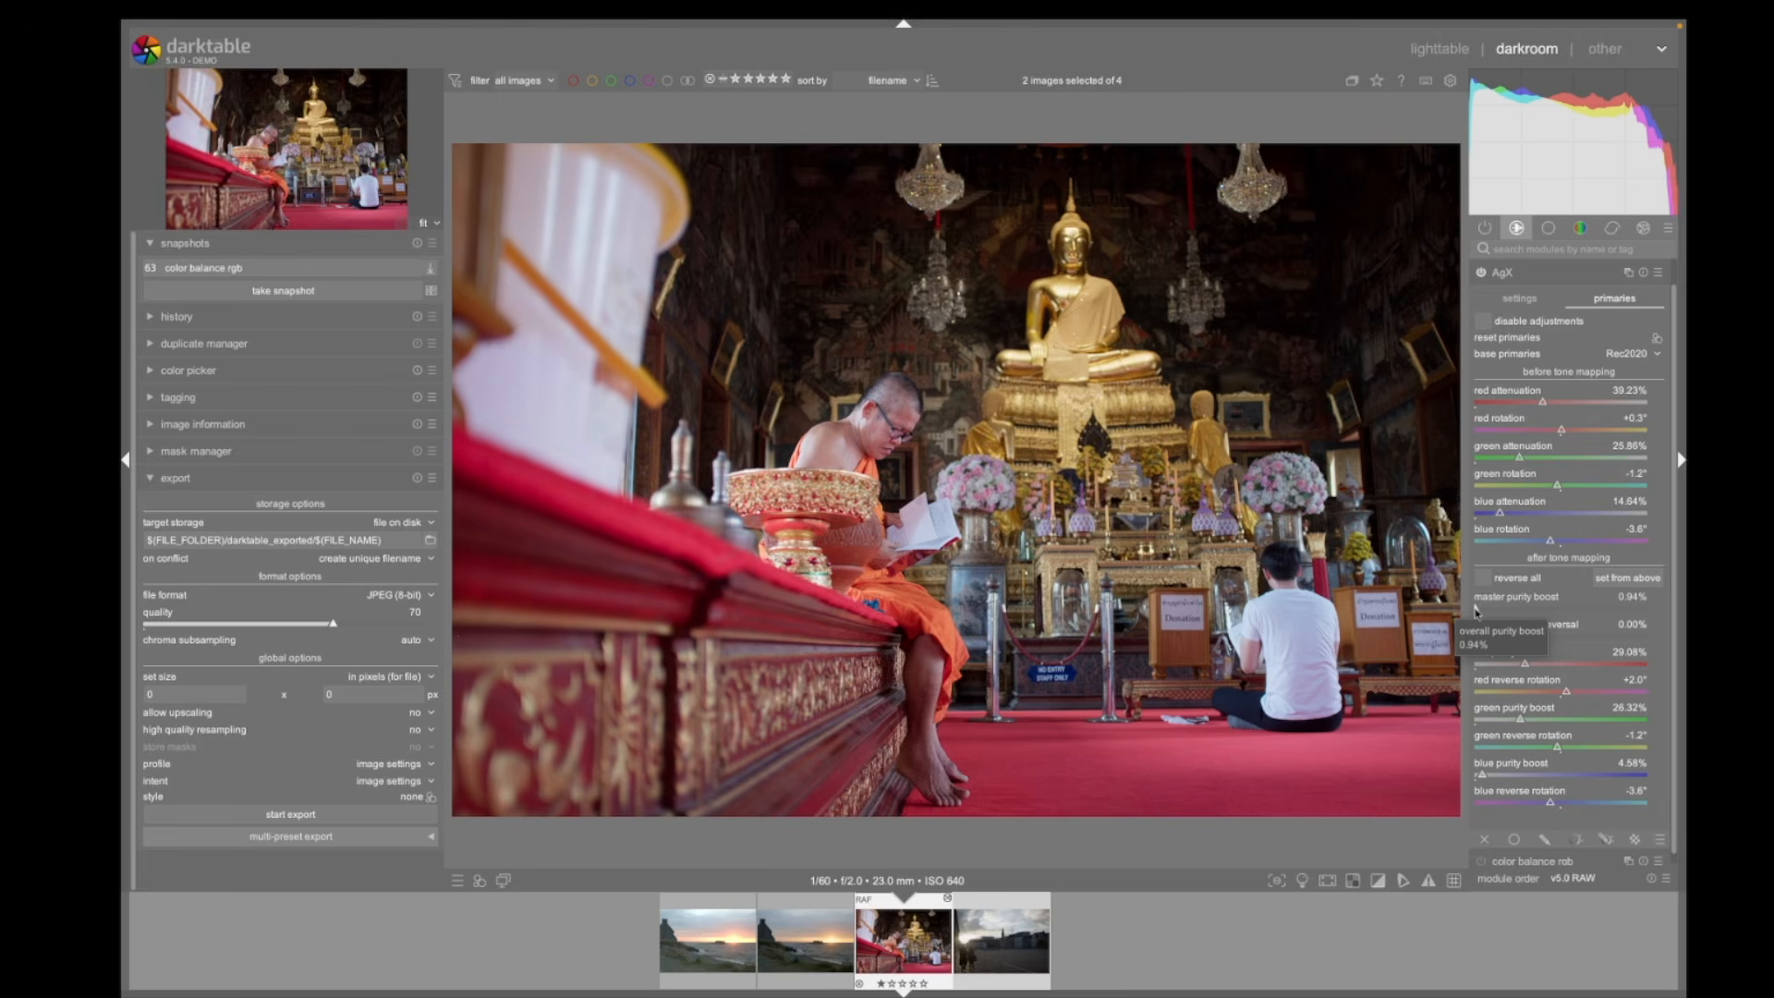
drag(1475, 611, 1576, 612)
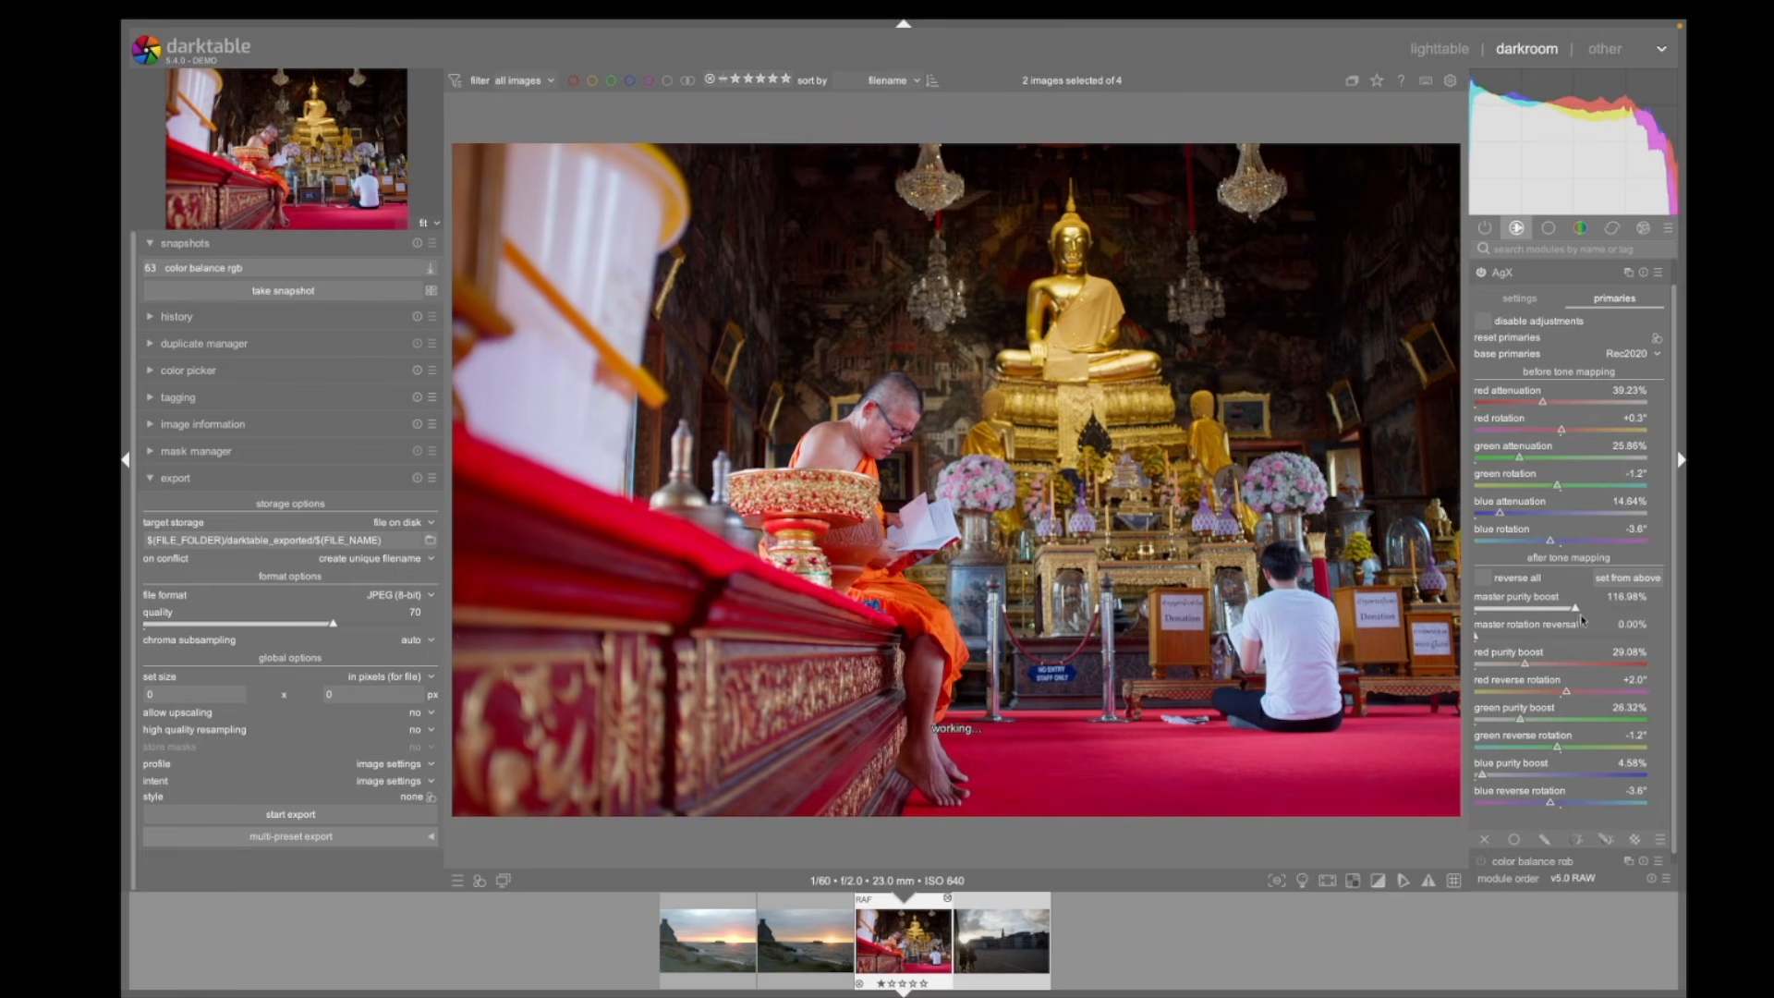
click(1624, 608)
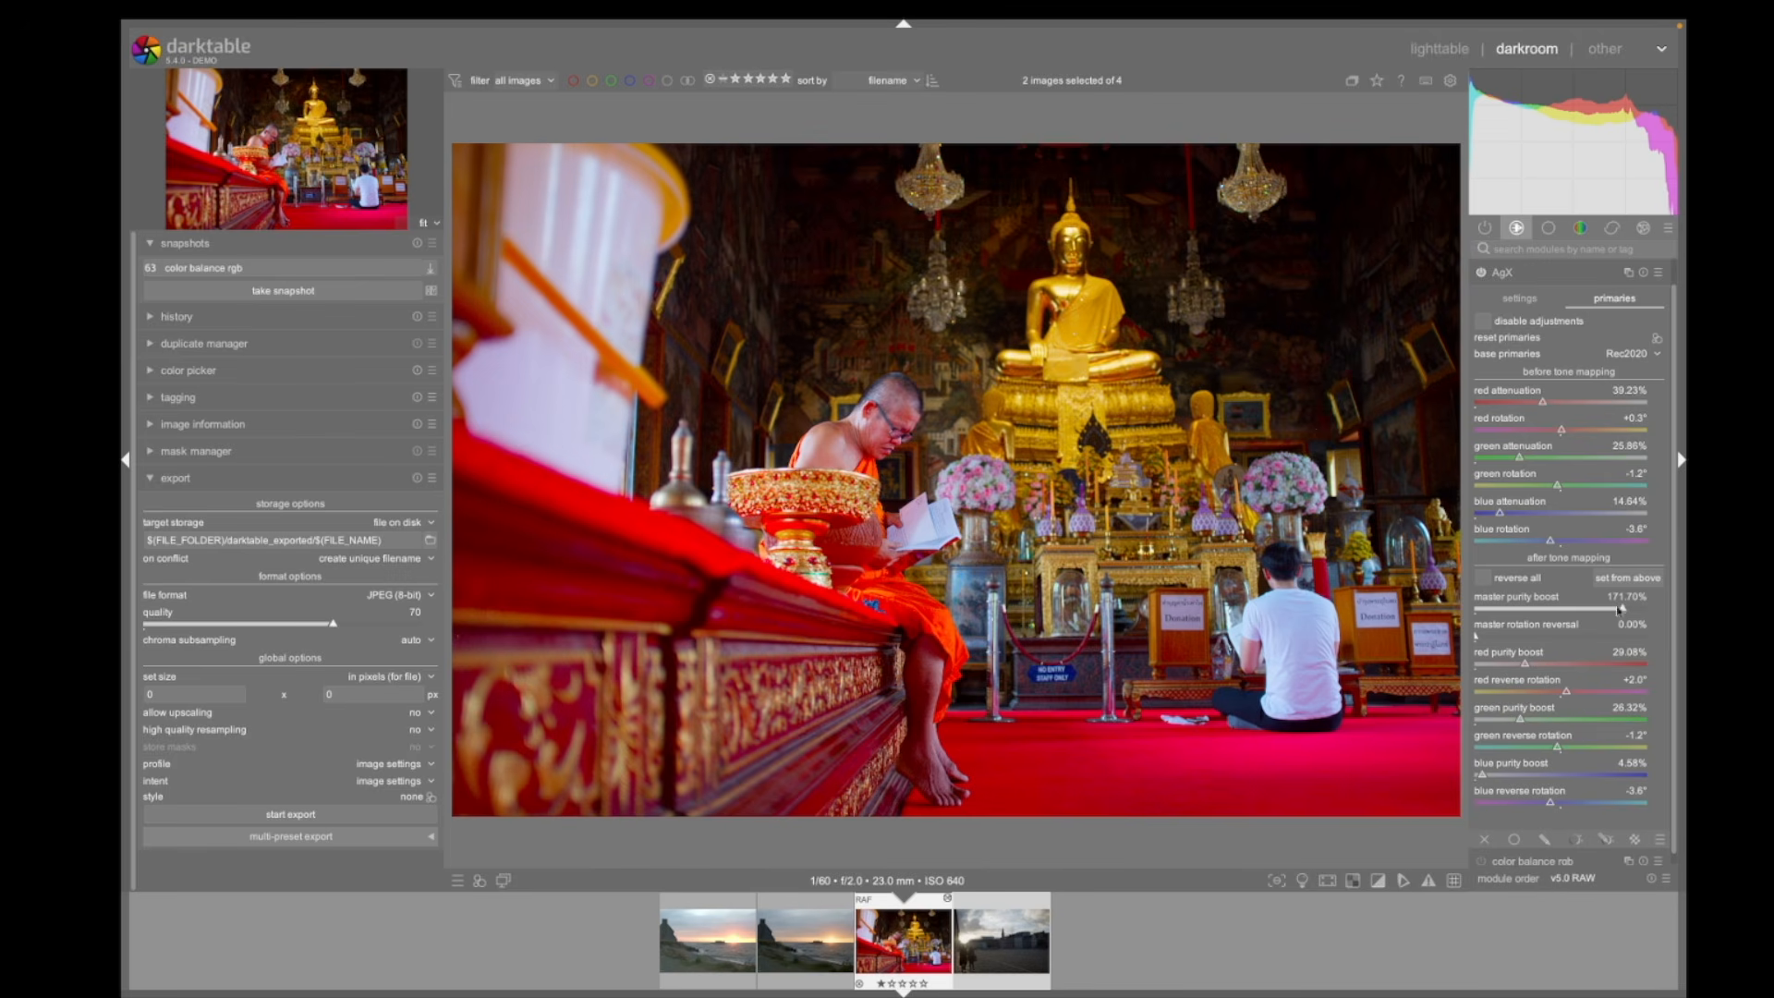
drag(1624, 609, 1596, 613)
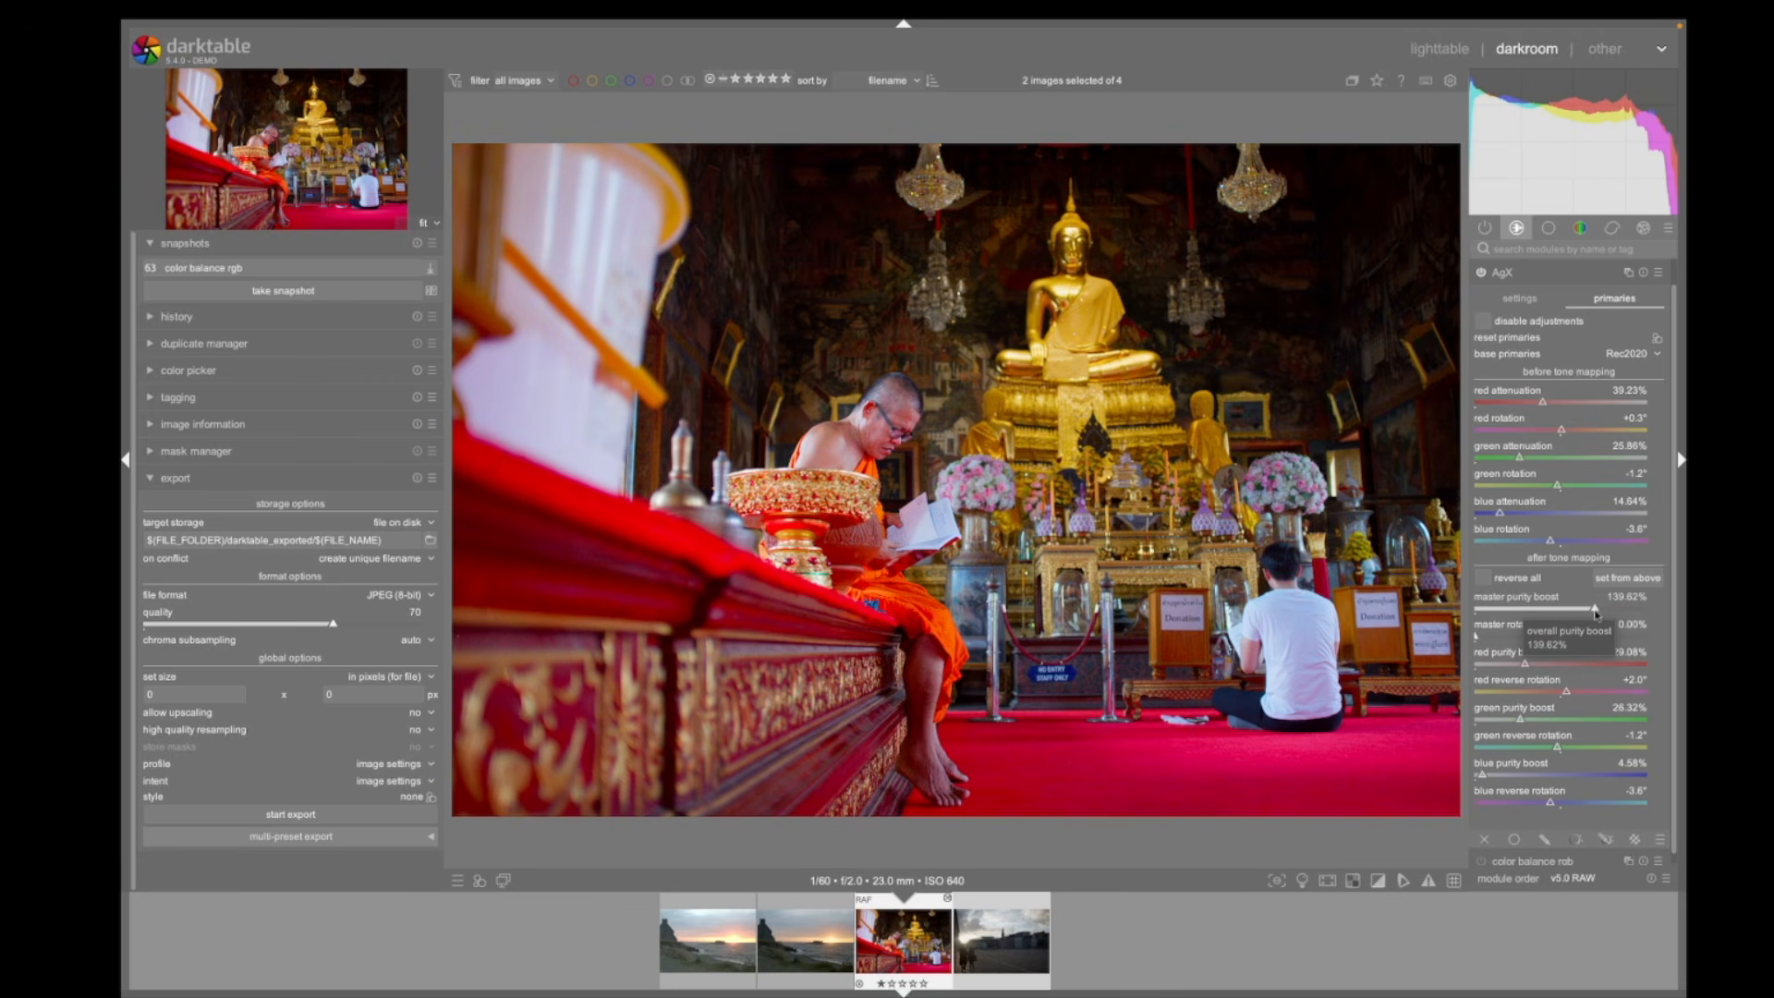